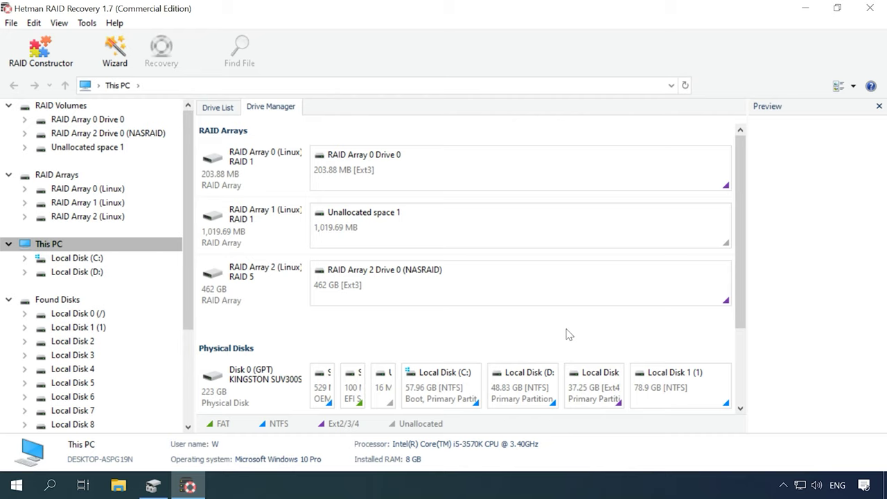
Run a fast scan on RAID Array 2 Drive 0 (NASRAID) and browse its Multimedia folder
left_click(292, 296)
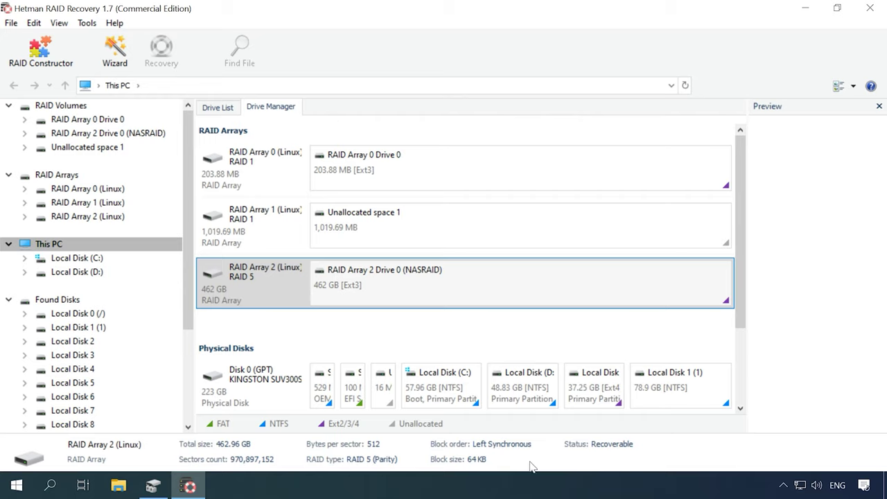
right_click(465, 292)
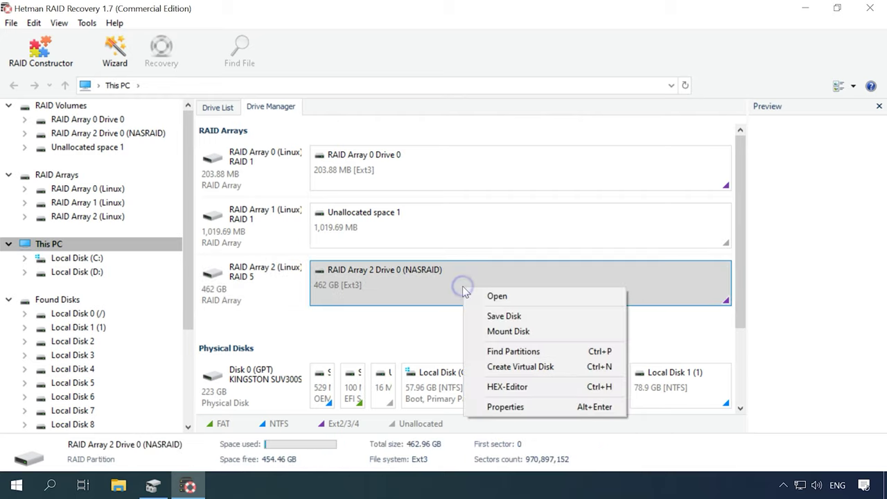
left_click(507, 302)
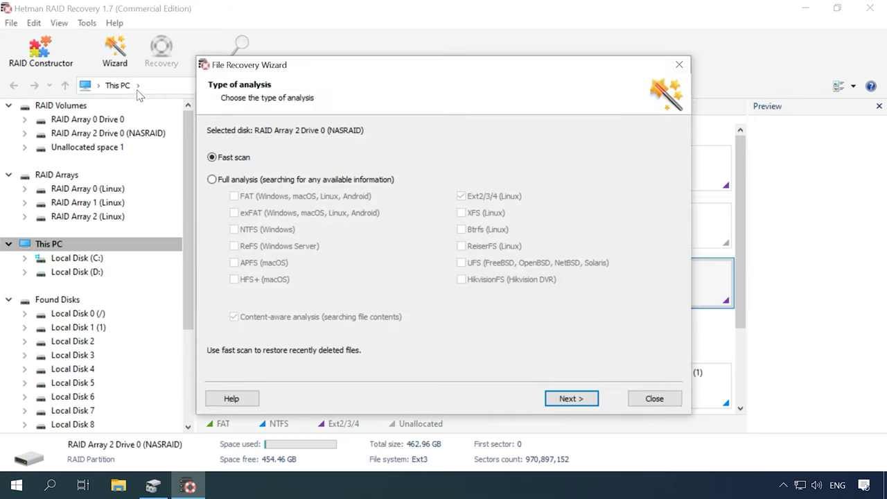
left_click(571, 400)
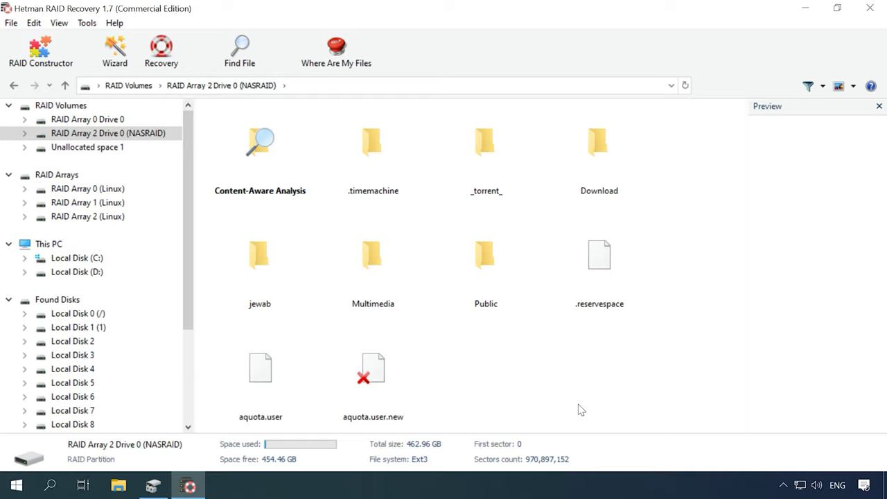
double_click(387, 296)
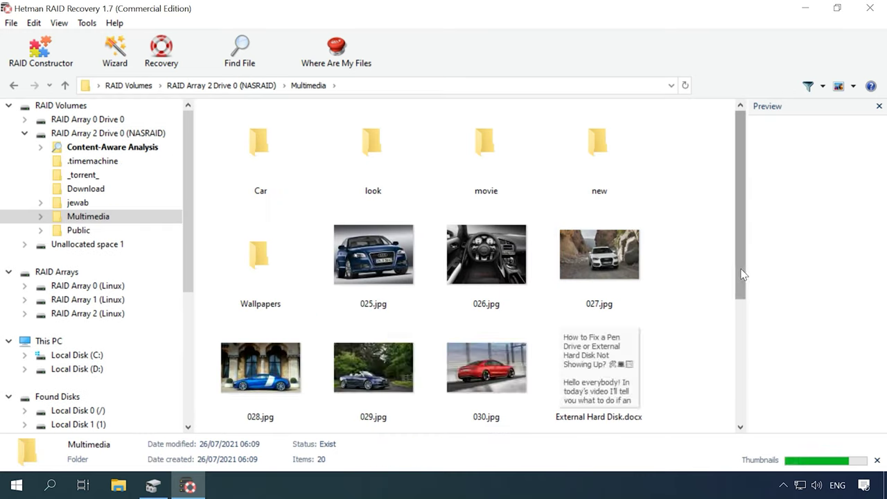
mouse_move(741, 270)
left_mouse_down()
mouse_move(739, 402)
mouse_move(741, 279)
left_mouse_up()
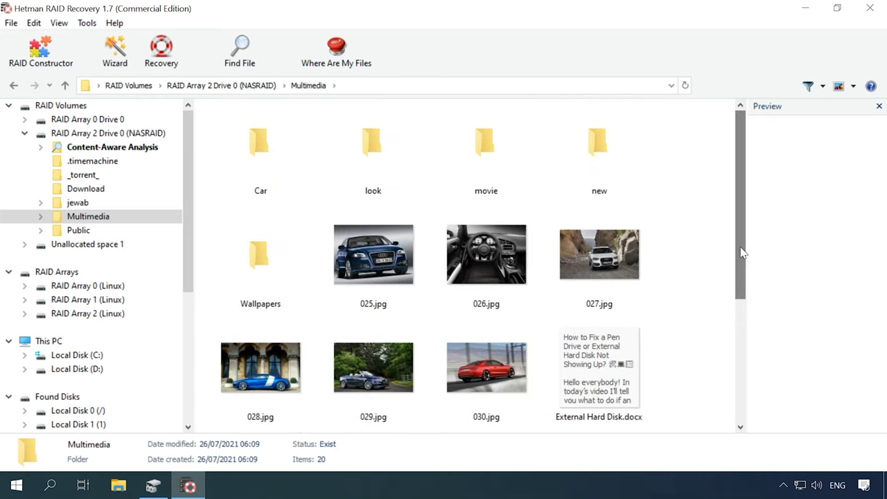
Go back up to the RAID volumes and check the RAID settings and member disks in the properties of RAID Array 2 (Linux)
left_click(65, 85)
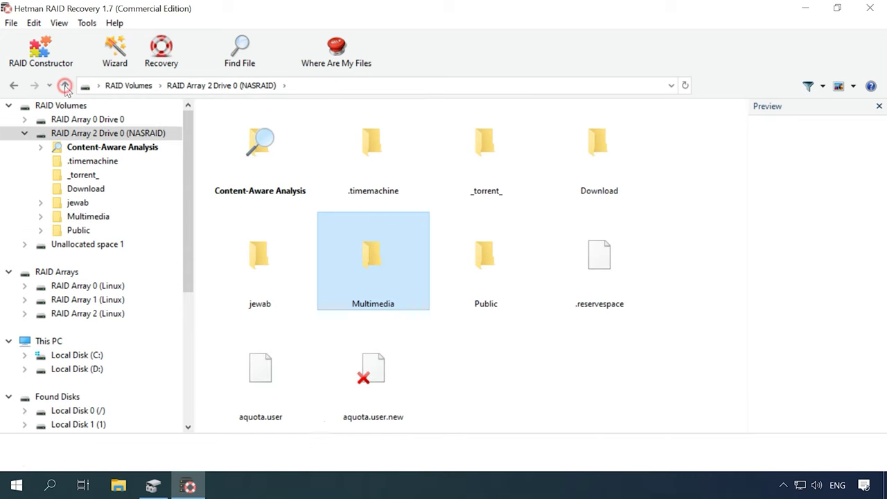
left_click(65, 85)
right_click(284, 290)
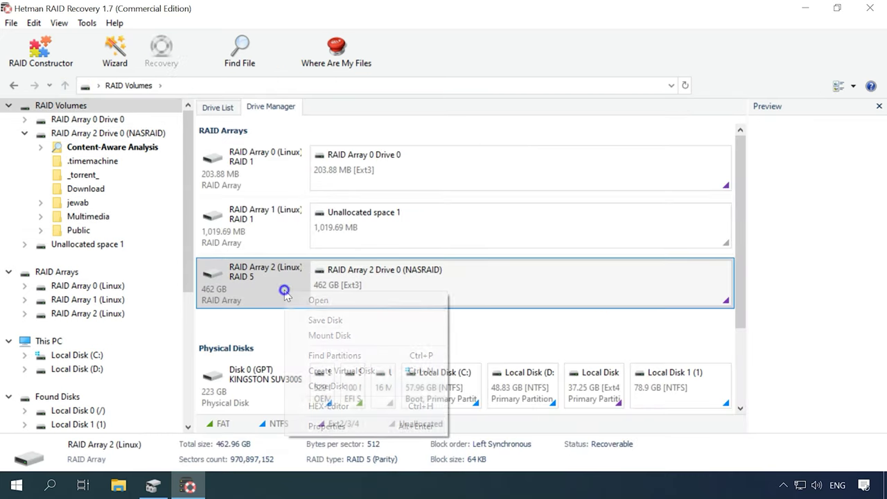
left_click(316, 426)
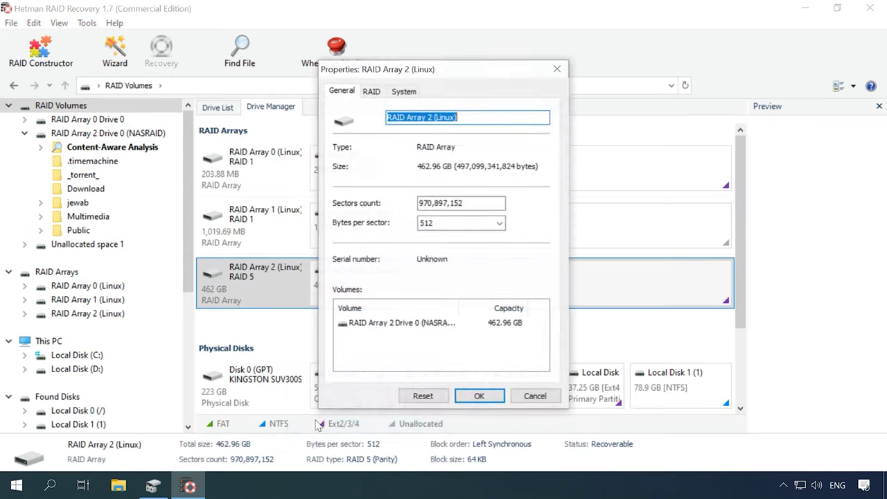
left_click(366, 96)
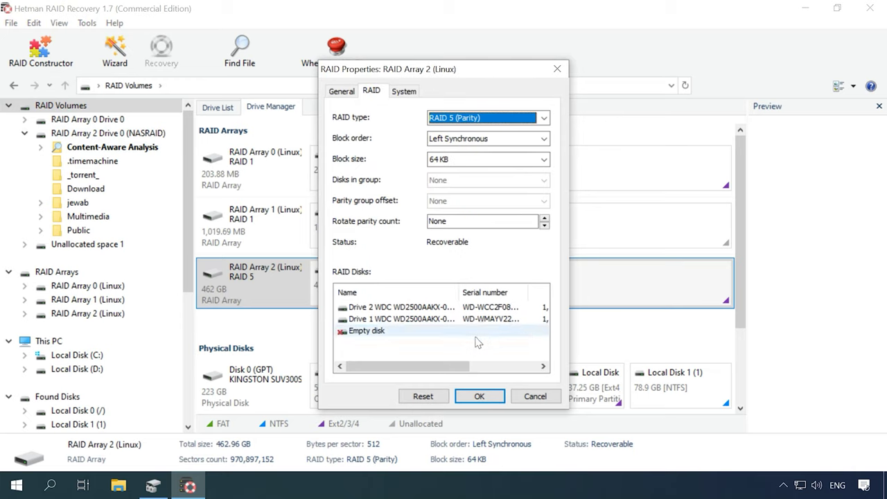
left_click_drag(456, 373, 399, 371)
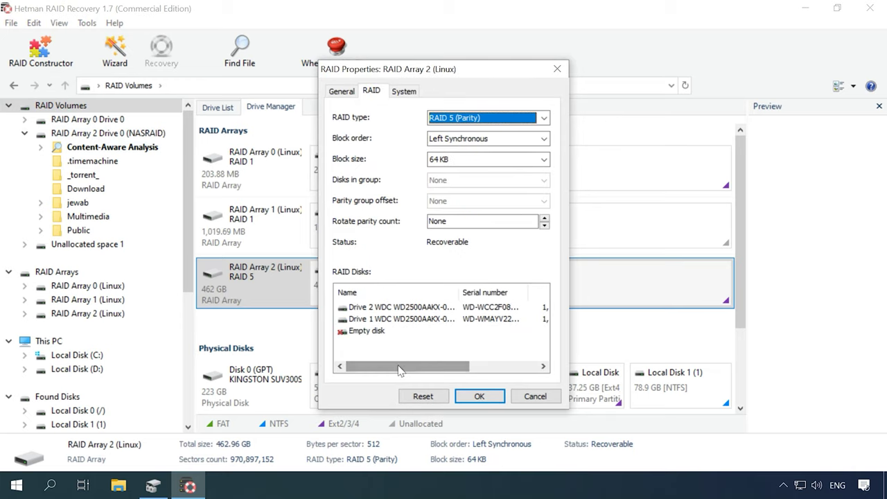
left_click(537, 398)
Reopen the Multimedia folder on RAID Array 2 Drive 0 and select the files from 028.jpg through Pool - 40289.mp4
left_click(425, 273)
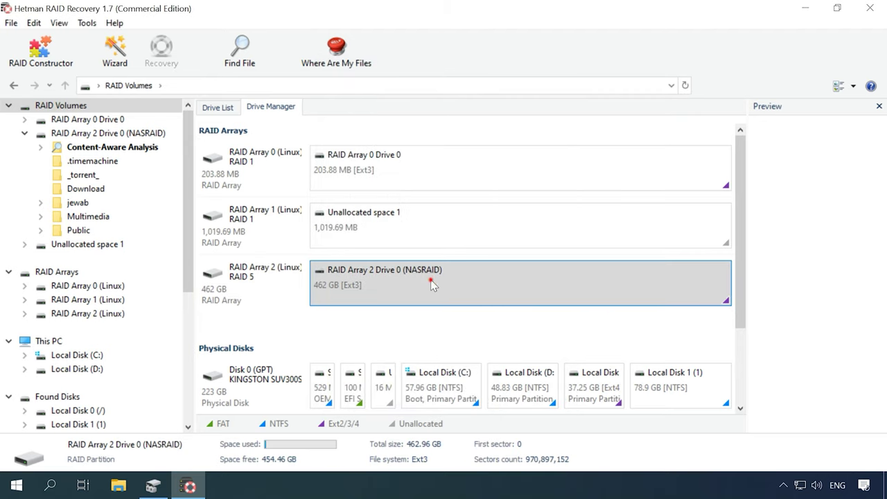
double_click(431, 283)
double_click(400, 288)
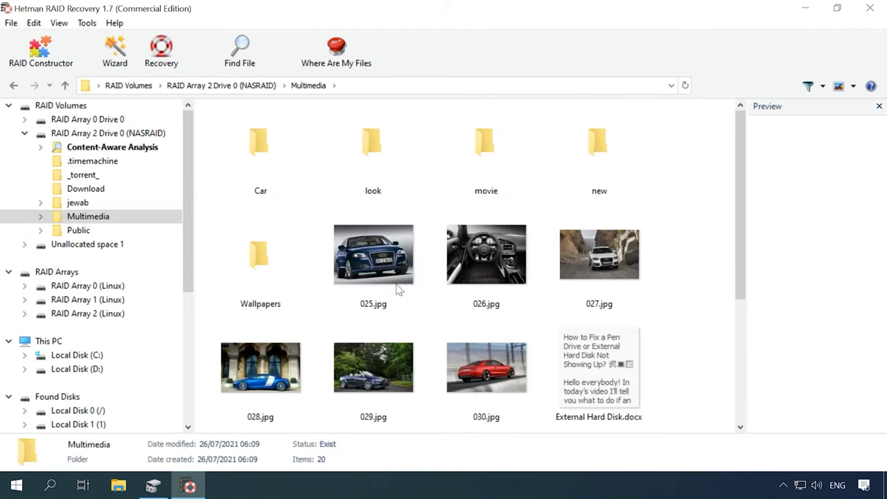
left_click_drag(737, 278, 736, 409)
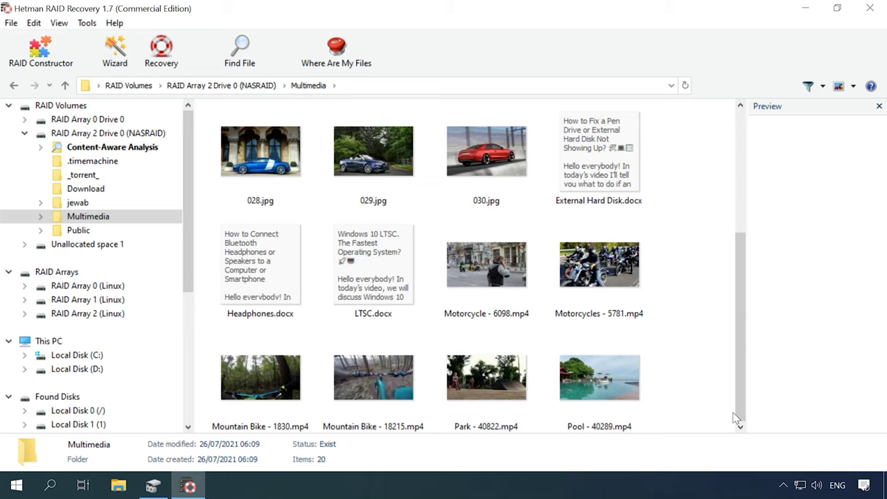
left_click_drag(696, 161, 252, 407)
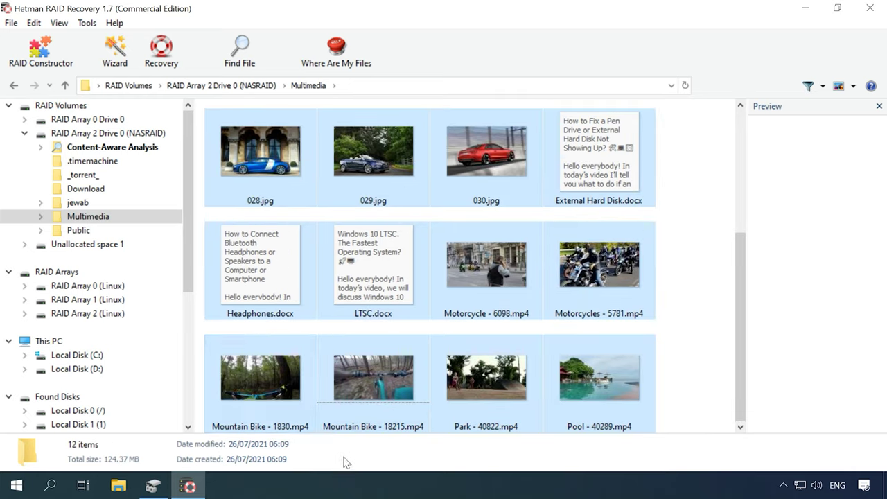
Recover the selected Multimedia files using the Save to hard disk method and close the recovery wizard
left_click(161, 69)
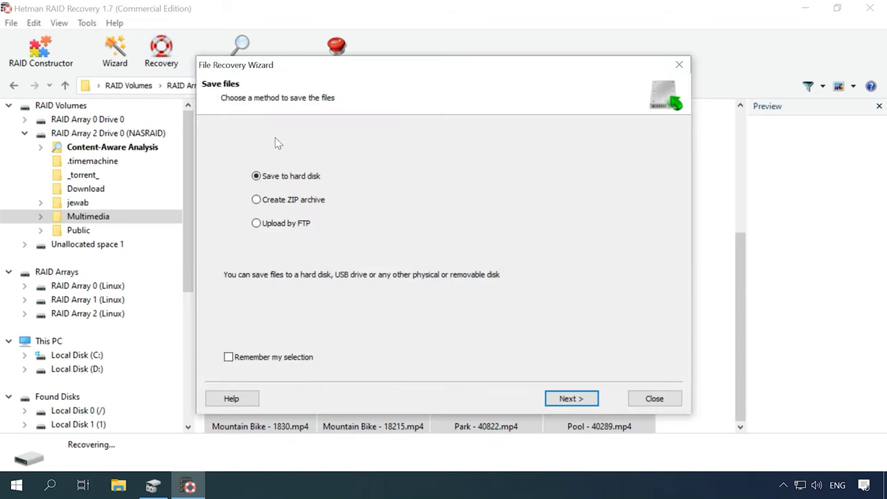
left_click(572, 399)
left_click(571, 400)
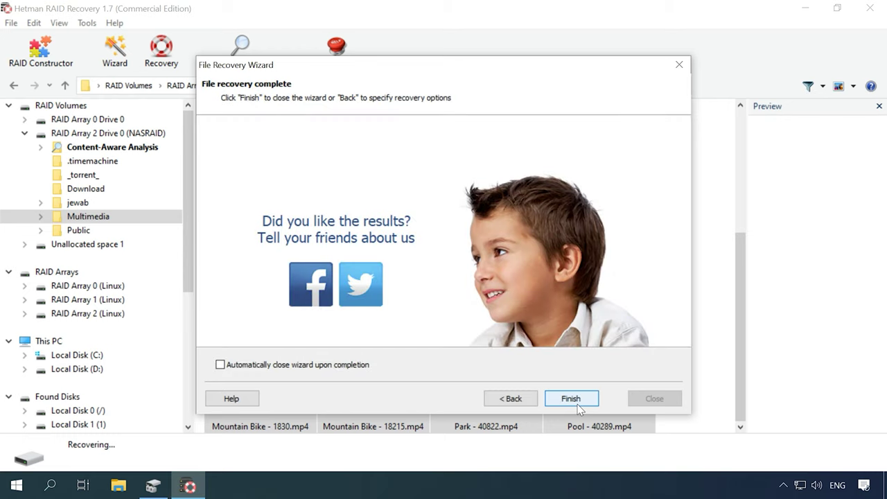
left_click(571, 399)
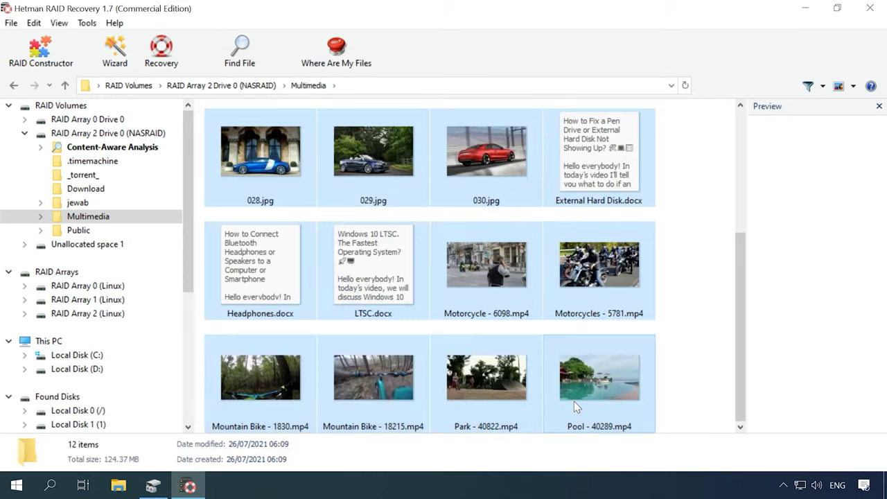
Switch to File Explorer and open the folder named 1 on Local Disk (C:) to check the recovered files
left_click(118, 487)
double_click(220, 203)
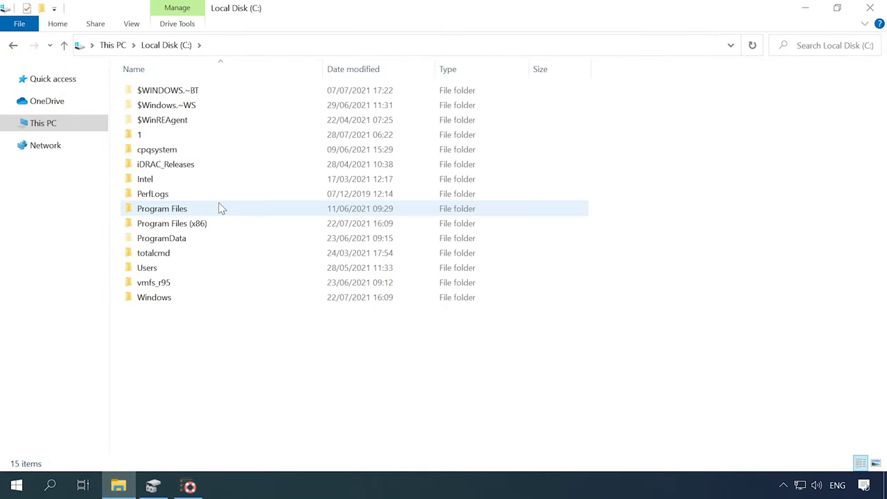
double_click(149, 136)
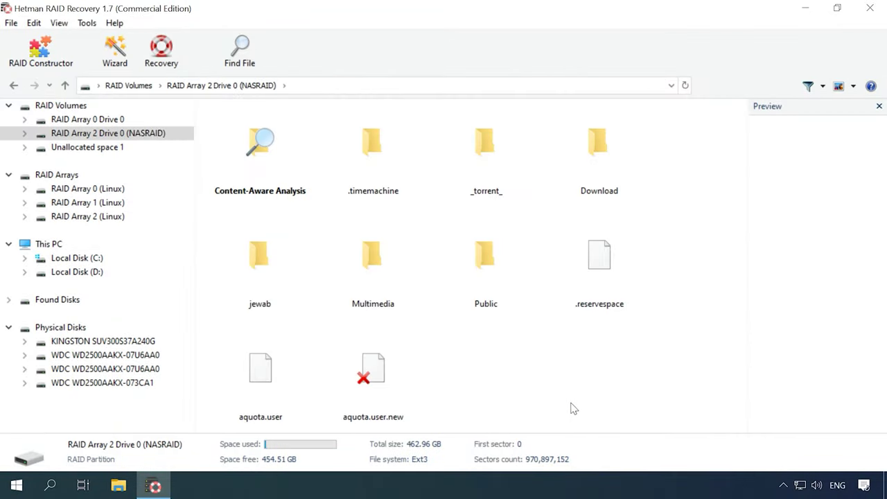
Open the Multimedia folder on RAID Array 2 Drive 0 (NASRAID) and preview the deleted images 028.jpg, 029.jpg and 030.jpg
double_click(374, 300)
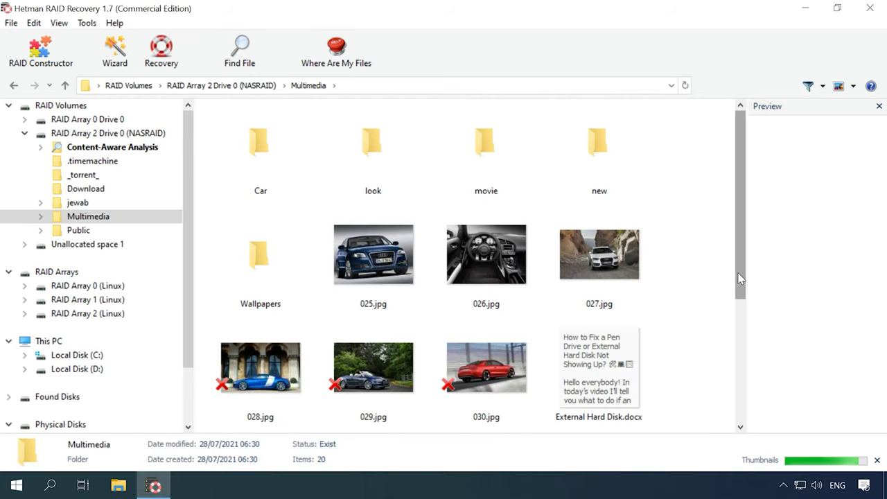
left_click_drag(739, 276, 708, 402)
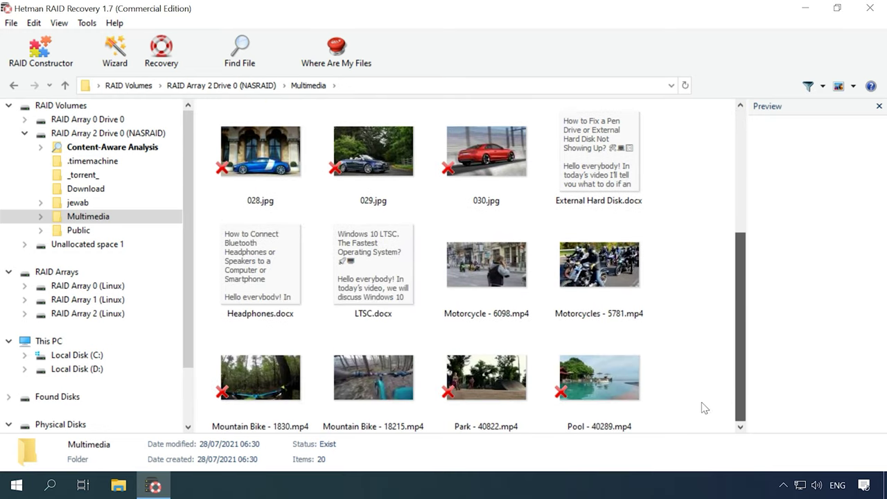
left_click(273, 161)
left_click(367, 161)
left_click(462, 163)
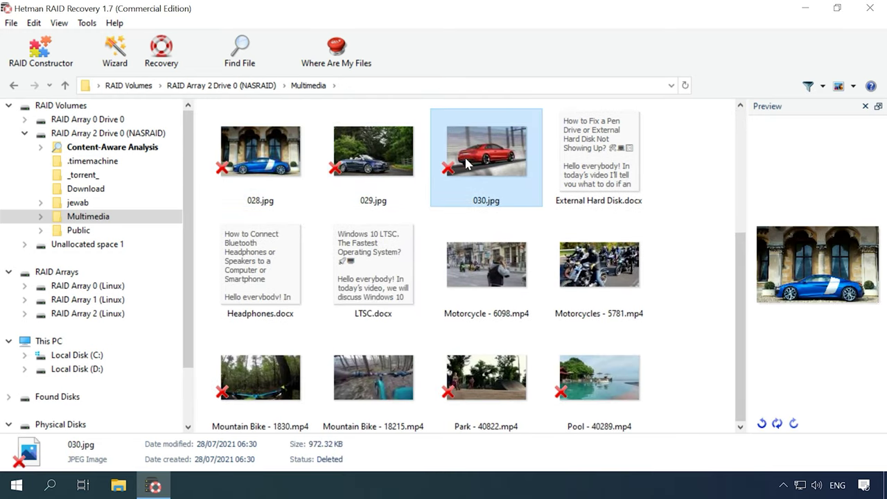
Preview the deleted videos Mountain Bike - 1830.mp4, Park - 40822.mp4 and Pool - 40289.mp4
left_click(280, 404)
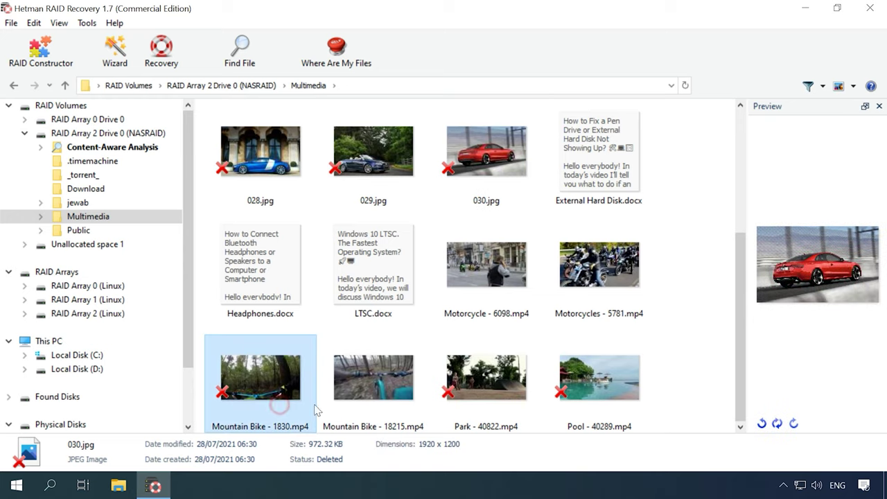
left_click(470, 395)
left_click(563, 393)
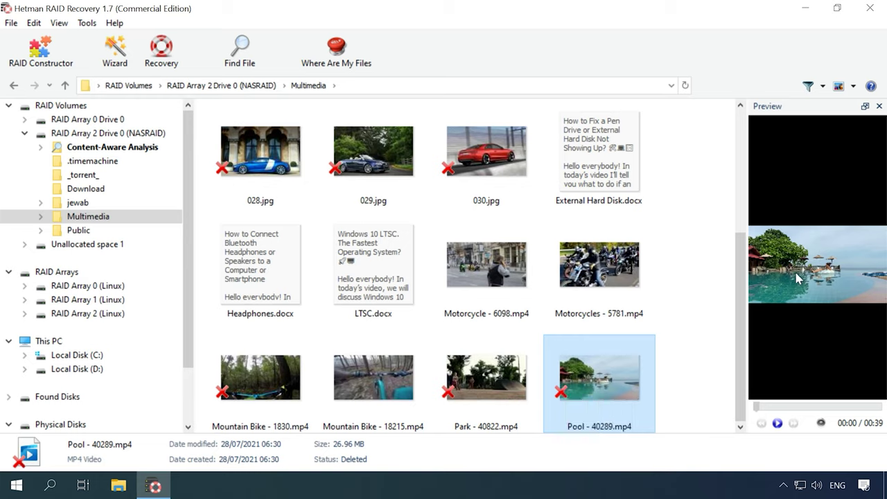
Compare the previews of the document LTSC.docx, the image 030.jpg and the video Pool - 40289.mp4
left_click(341, 279)
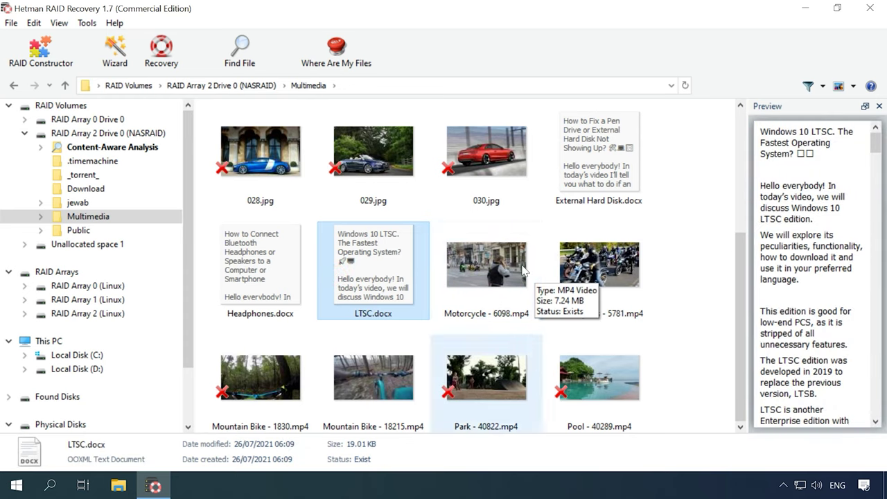
left_click(508, 171)
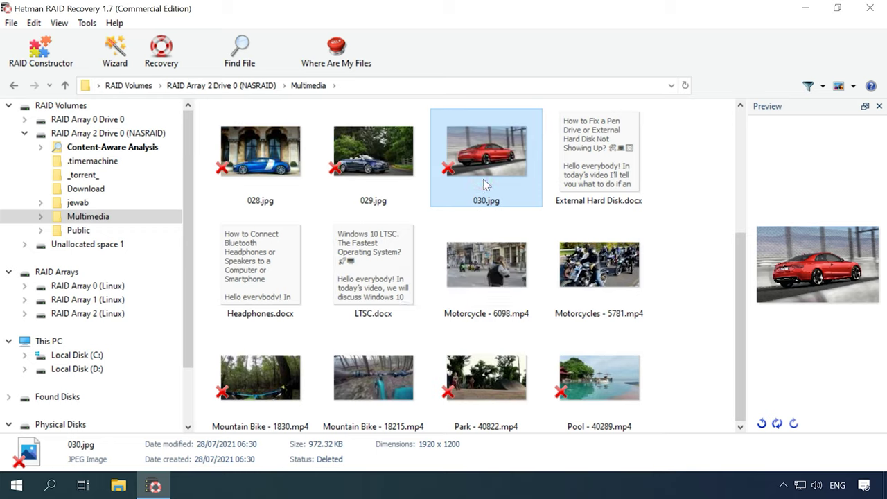
left_click(621, 385)
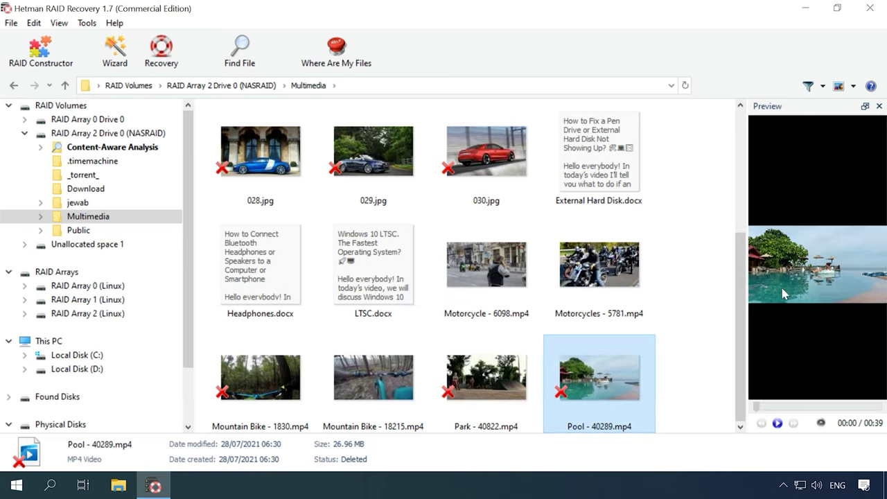
left_click(385, 295)
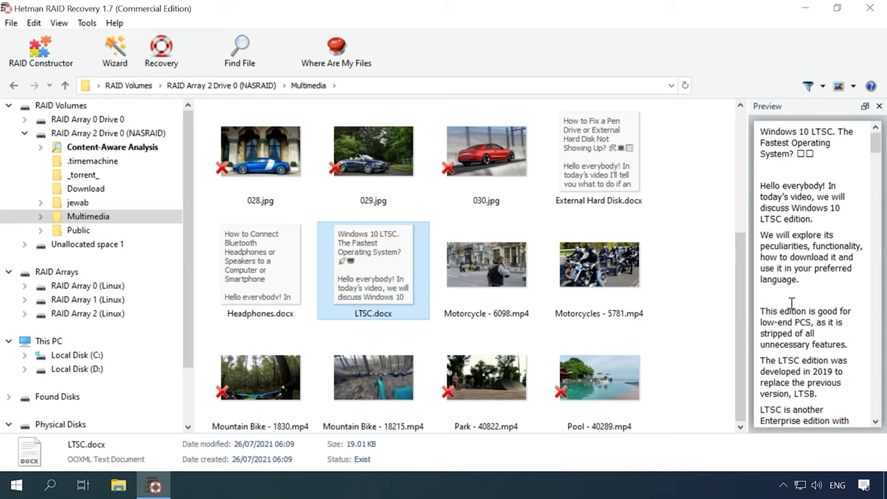
Select 028.jpg, 029.jpg, 030.jpg, Mountain Bike - 1830.mp4, Park - 40822.mp4 and Pool - 40289.mp4 together
left_click(285, 174)
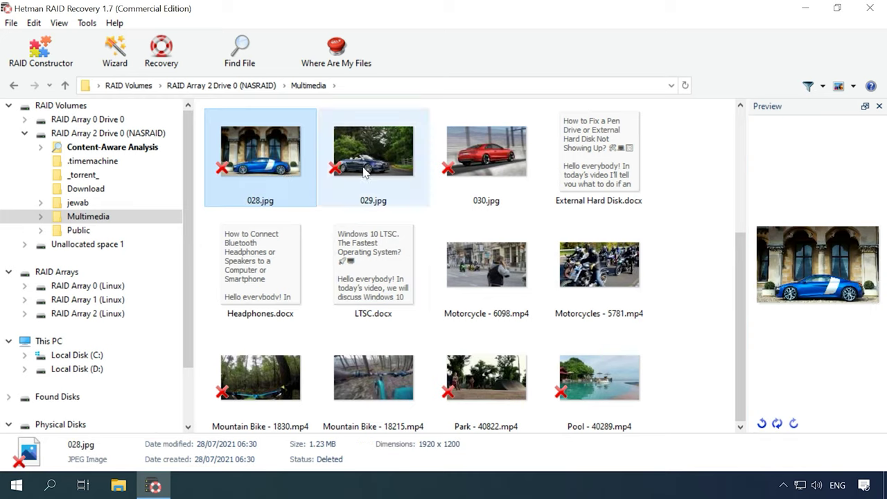
left_click(521, 168, "shift")
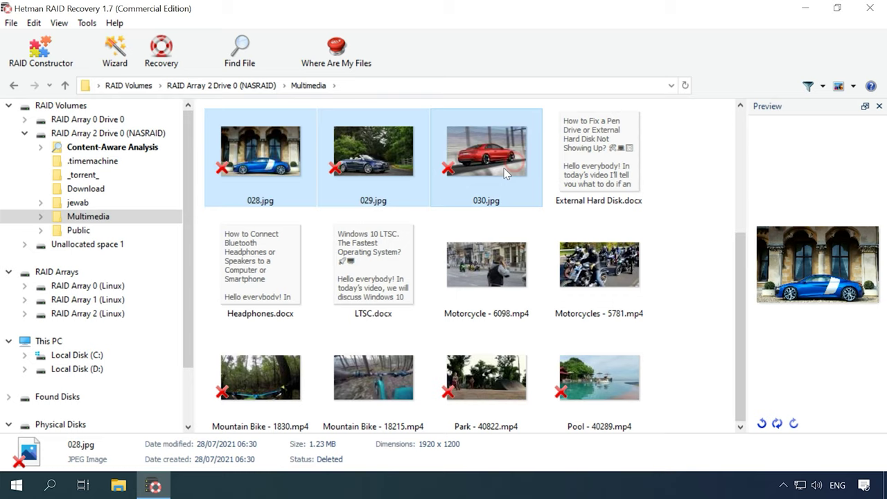
left_click(277, 392, "ctrl")
left_click(497, 393, "ctrl")
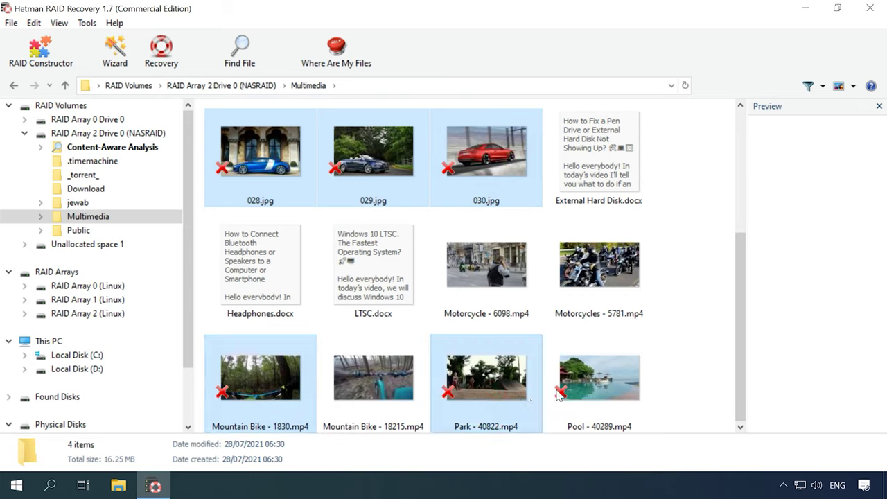
left_click(589, 395, "ctrl")
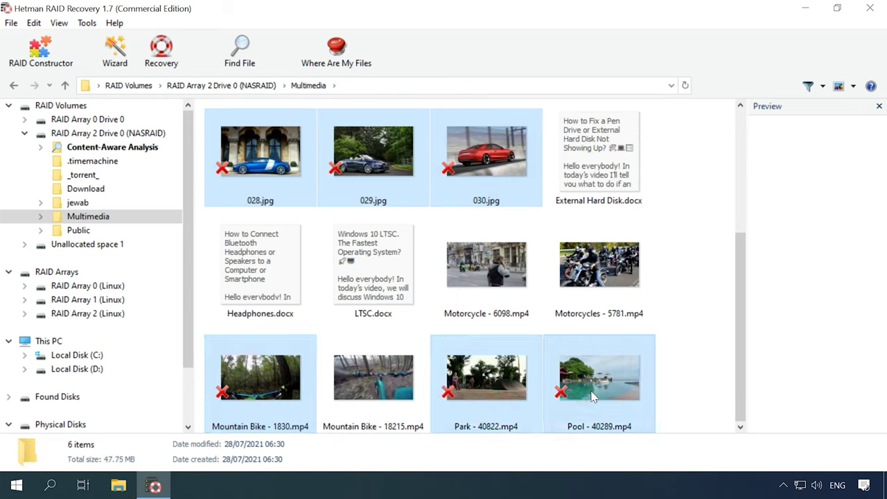
Recover the selected files to the hard disk, setting the save path to C:\2\
left_click(169, 69)
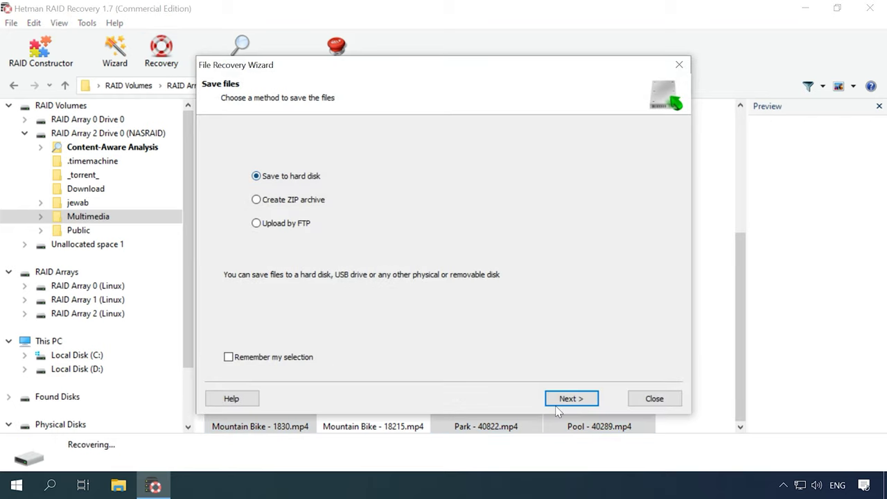
left_click(570, 400)
left_click(319, 168)
double_click(317, 167)
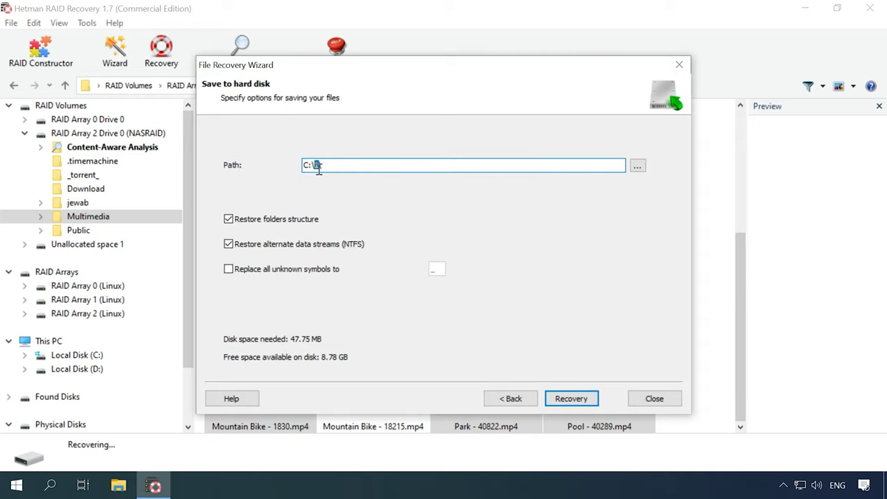
type("2\\")
left_click(571, 399)
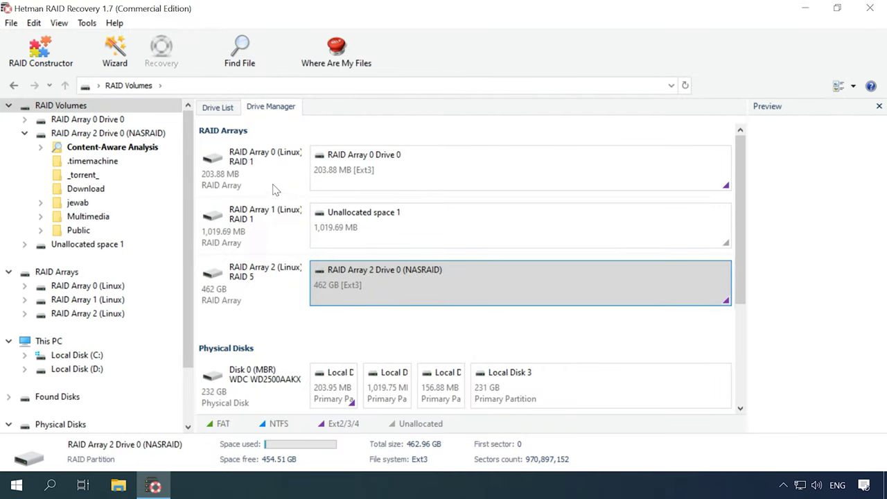
Check the properties of RAID Array 0 and RAID Array 2, and run a fast scan of RAID Array 0 Drive 0
left_click(266, 184)
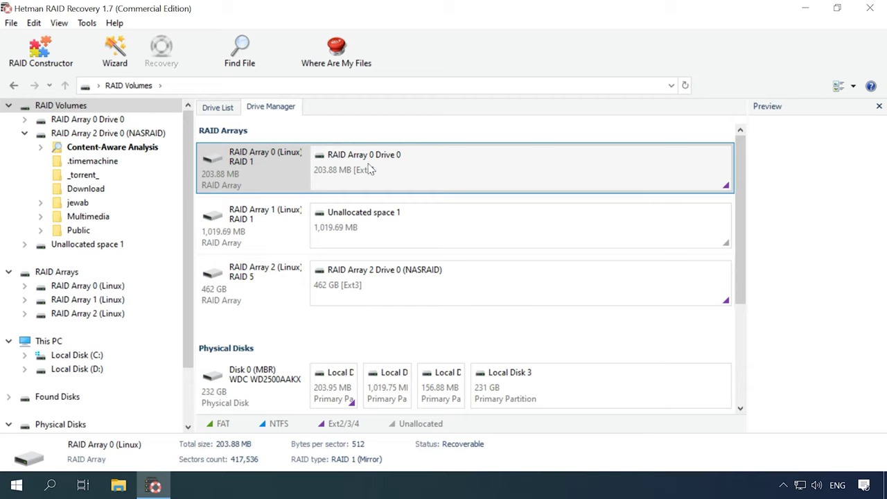
left_click(273, 293)
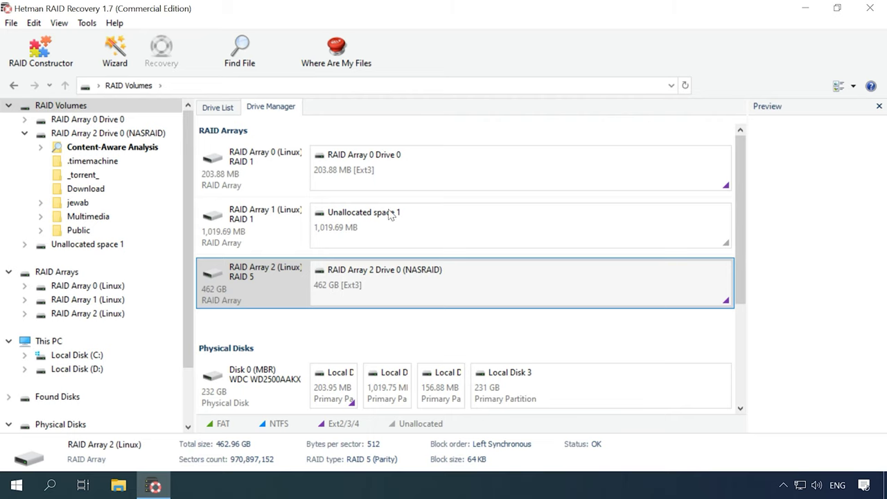
right_click(388, 171)
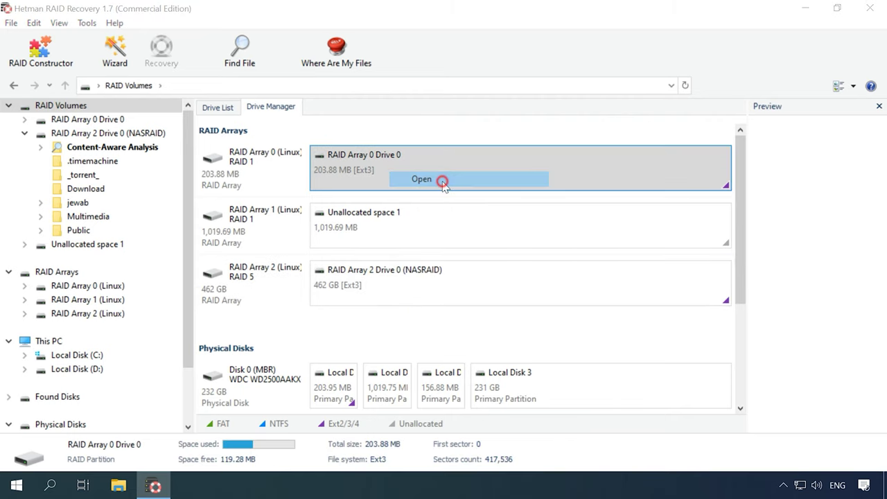
left_click(438, 179)
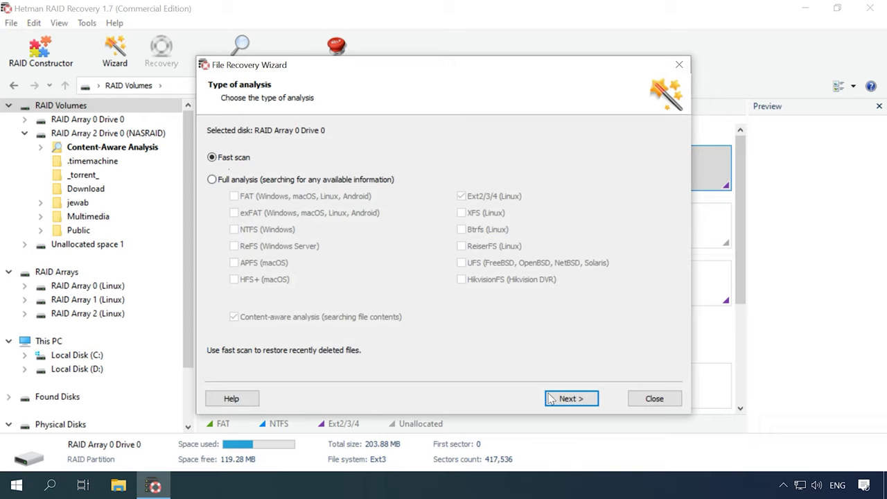
left_click(568, 399)
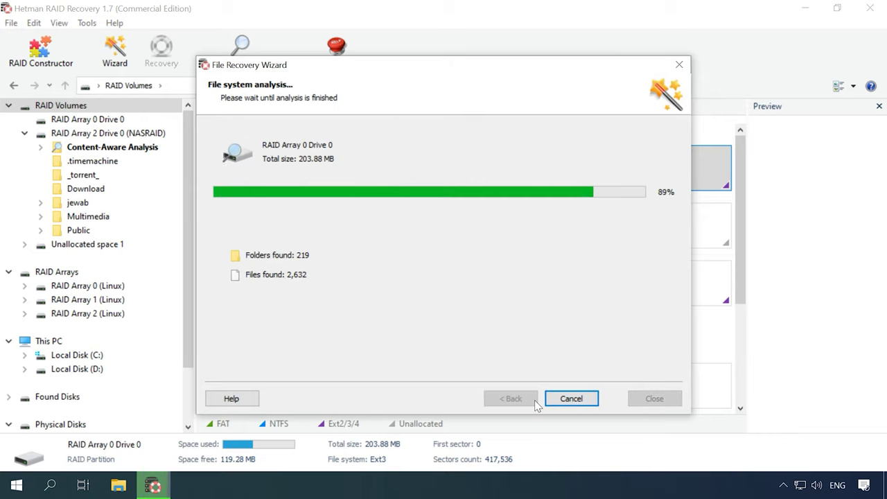
left_click(568, 399)
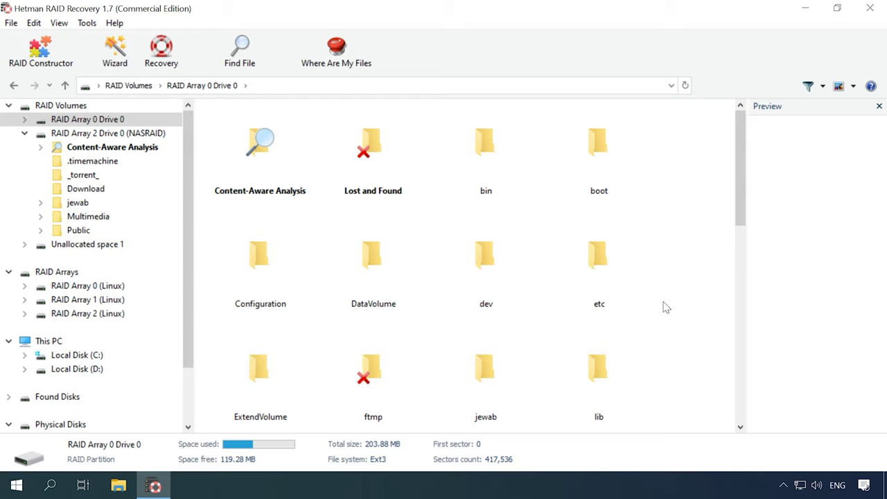
Search RAID Array 0 Drive 0 for *jpg and preview nocover.jpg and raid_fourm.jpg
left_click(240, 50)
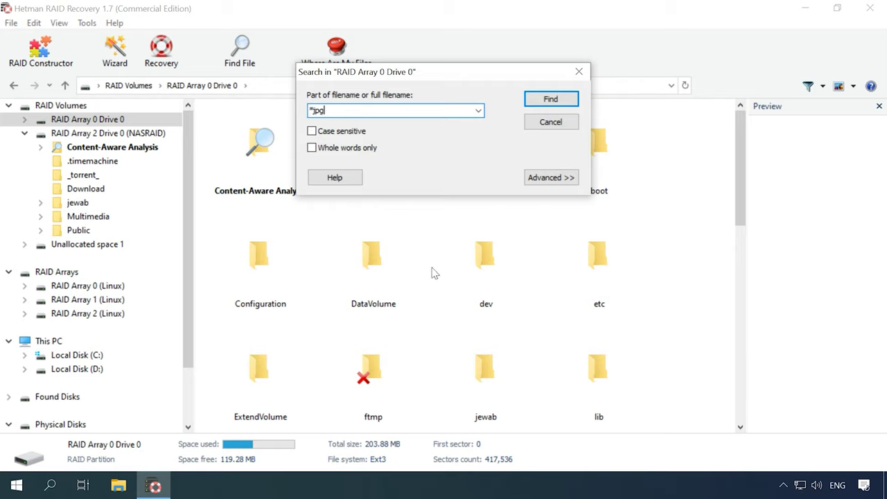
left_click(550, 99)
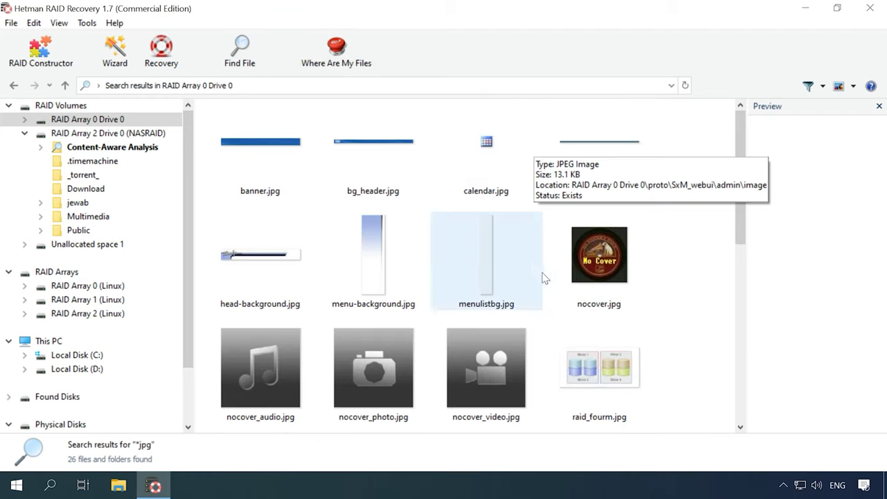
left_click(609, 288)
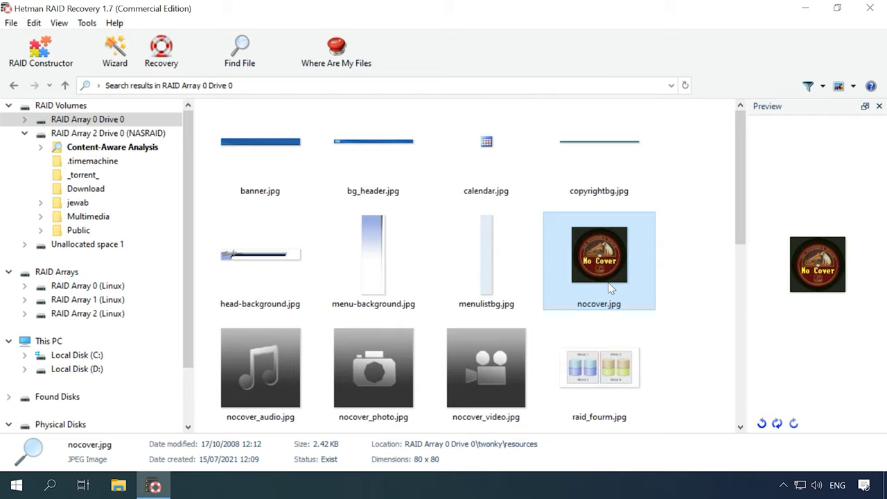
left_click(619, 371)
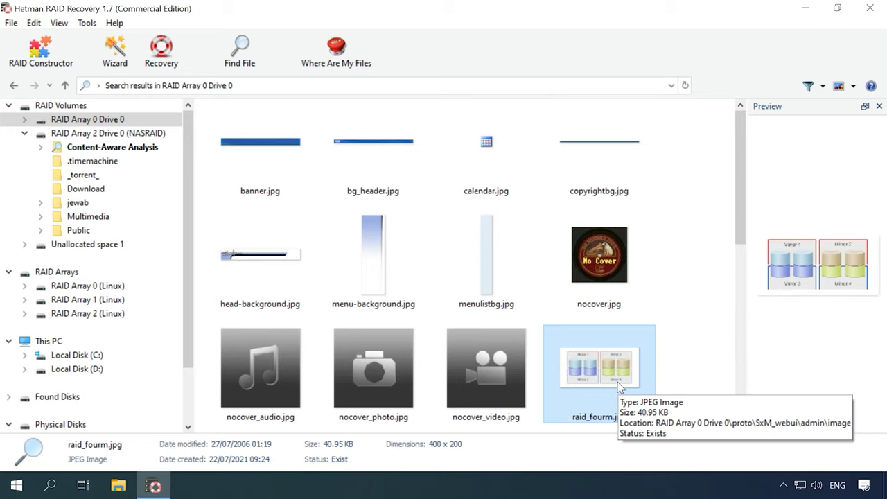
Recover the eight images from raid_onej.jpg through raid_twor5.jpg to the hard disk at C:\2\
scroll(619, 388, "down", 2)
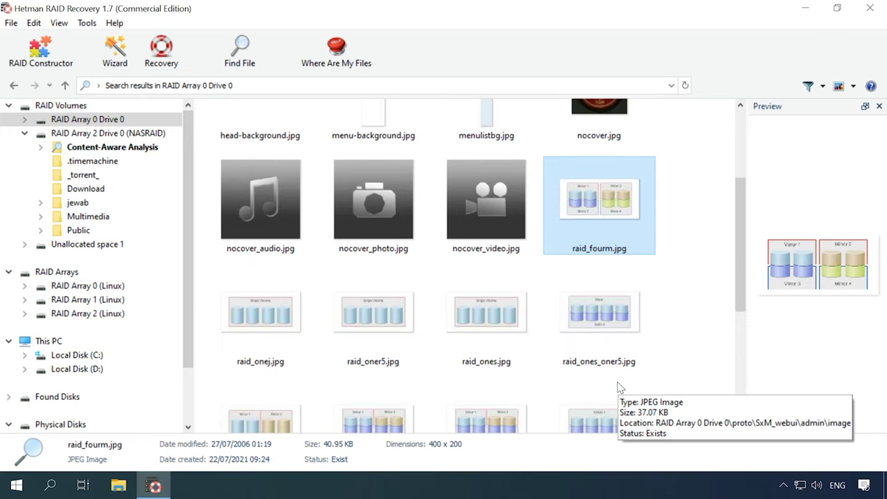
scroll(619, 388, "down", 2)
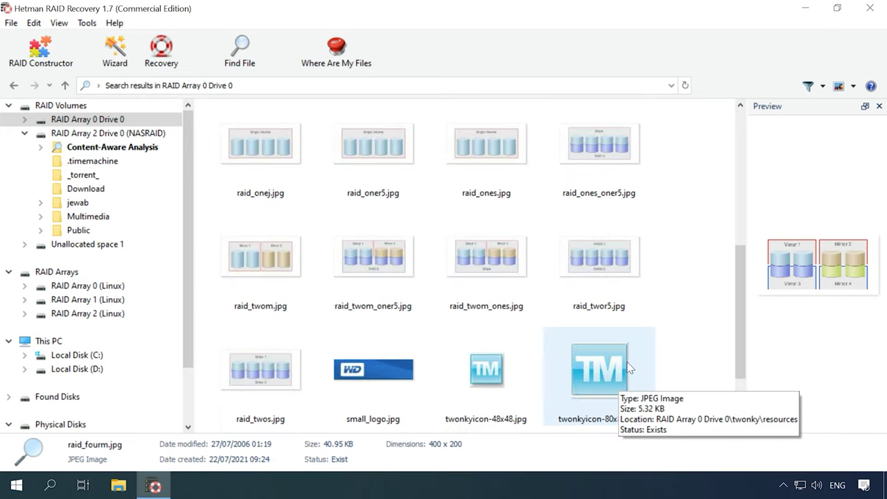
left_click_drag(681, 140, 236, 263)
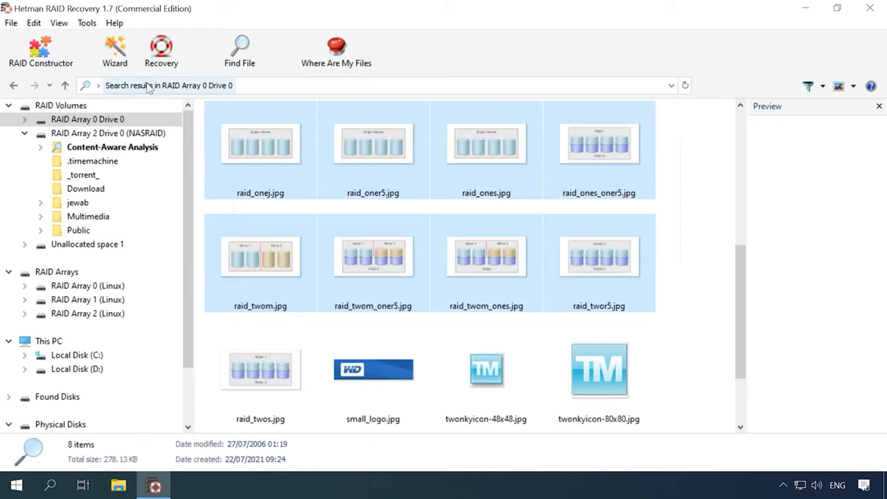
left_click(162, 48)
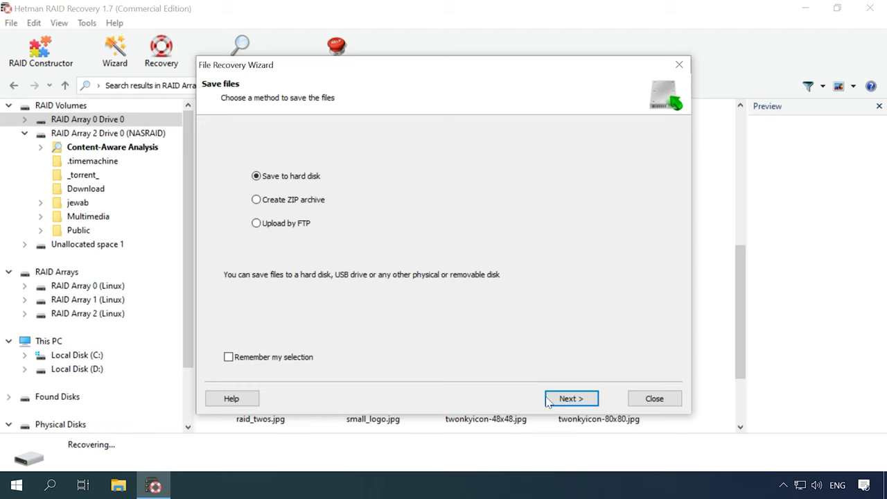
left_click(547, 400)
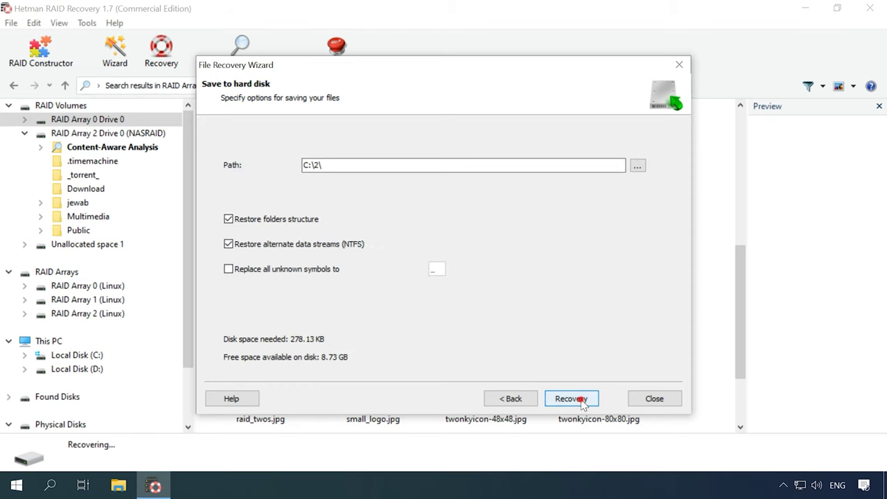
left_click(580, 400)
left_click(579, 401)
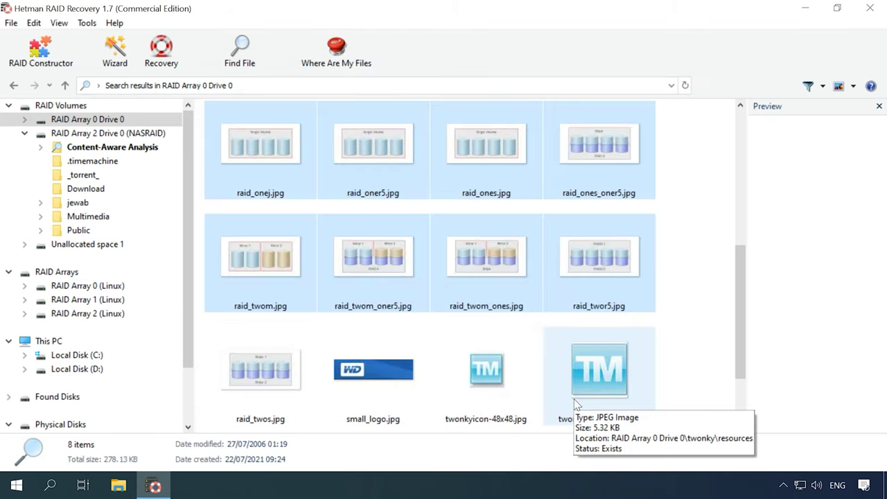
Switch to File Explorer and open the recovery folder 2 on Local Disk (C:)
left_click(118, 485)
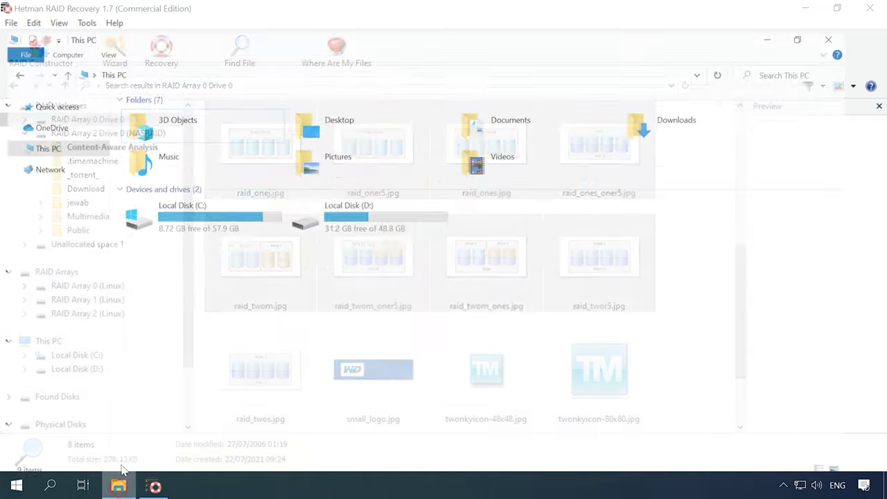
double_click(208, 211)
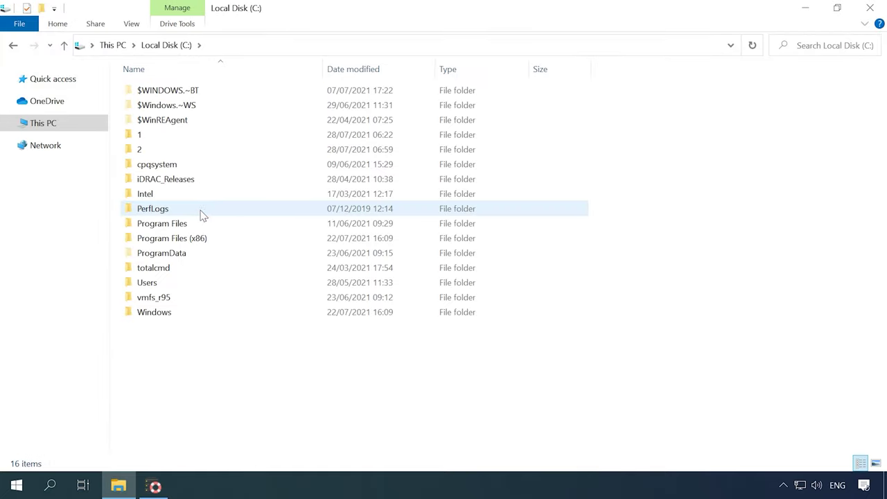
double_click(142, 149)
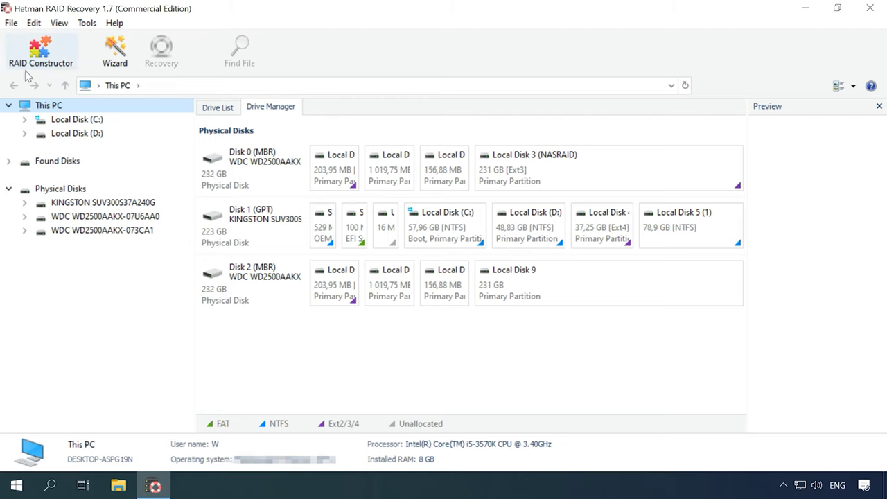
Start the RAID Constructor and choose Manual mode for adding the array
left_click(47, 66)
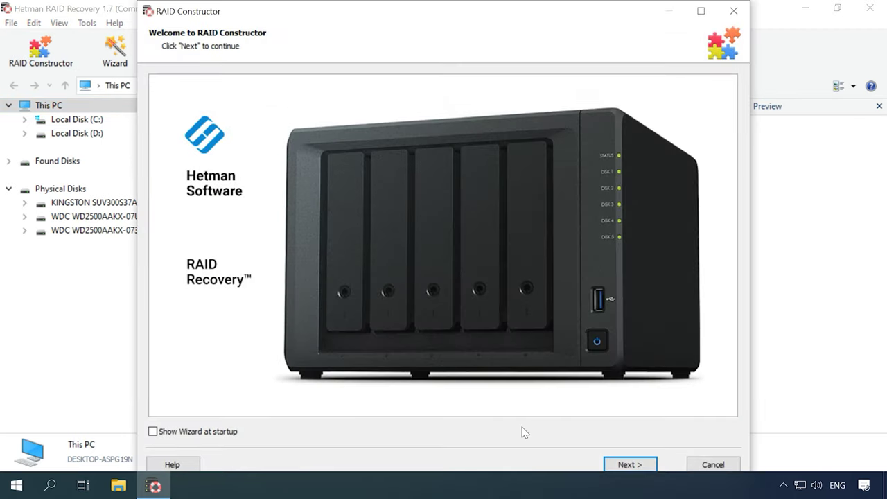
left_click(648, 466)
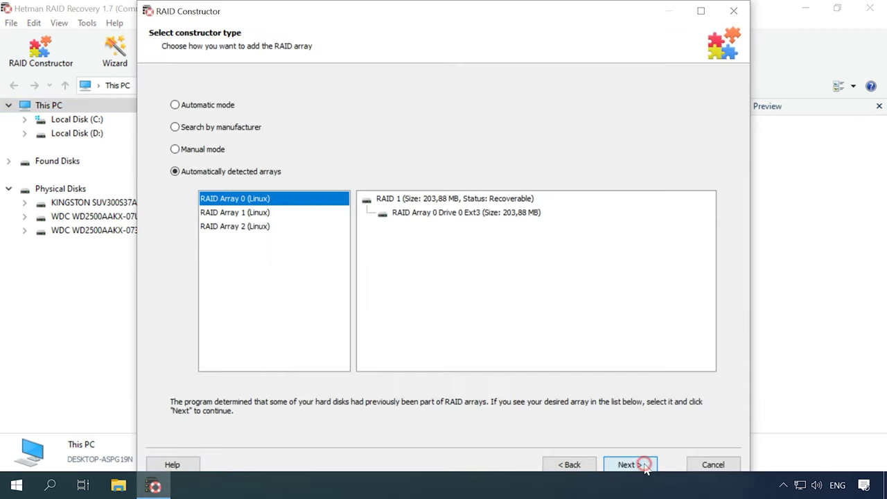
left_click(208, 151)
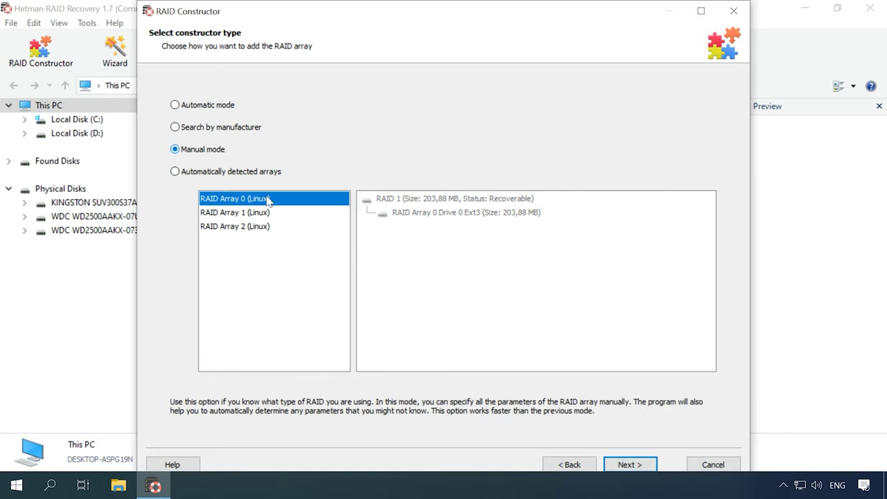
left_click(627, 466)
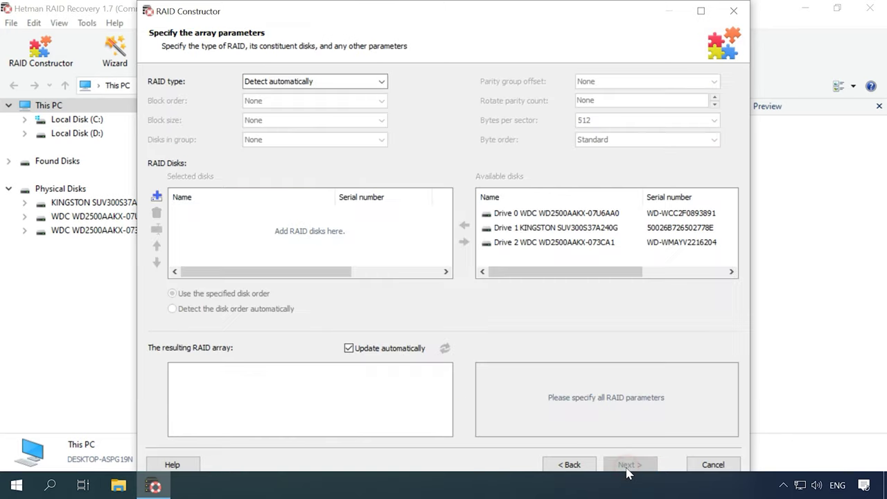
Set the RAID type to RAID 5 (Parity), the block order to Left Synchronous and the block size to 64 KB
left_click(375, 84)
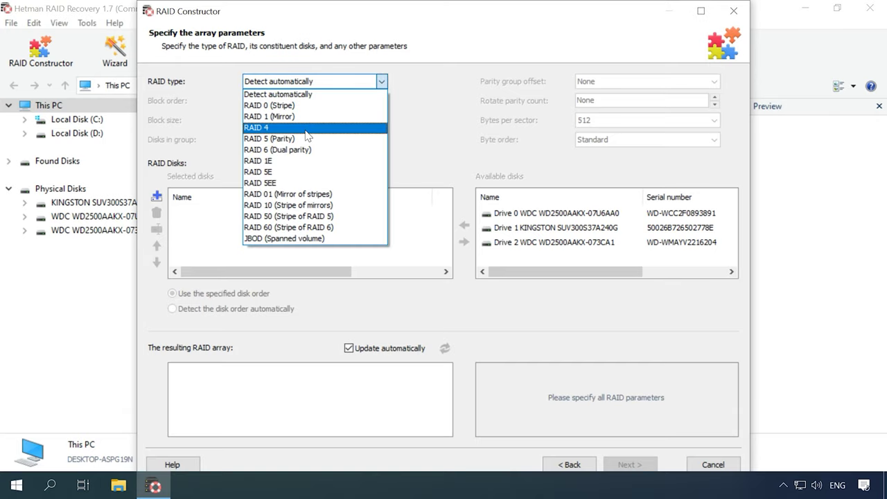
left_click(274, 141)
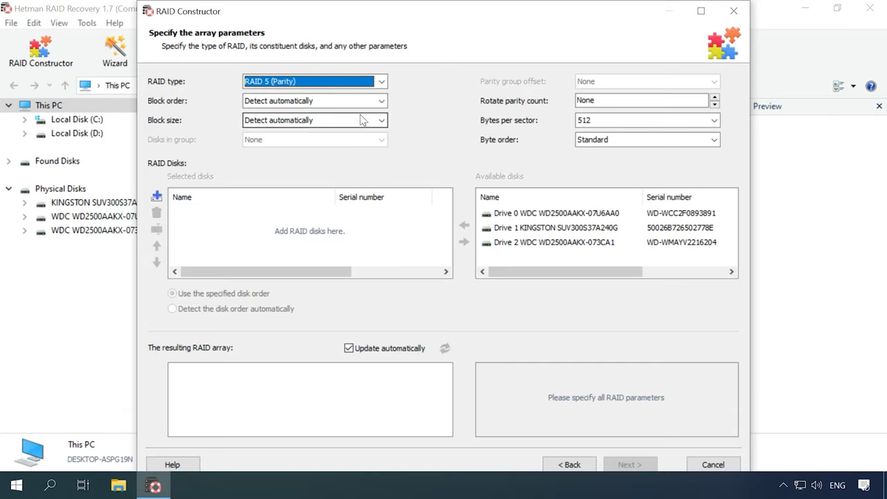
left_click(382, 102)
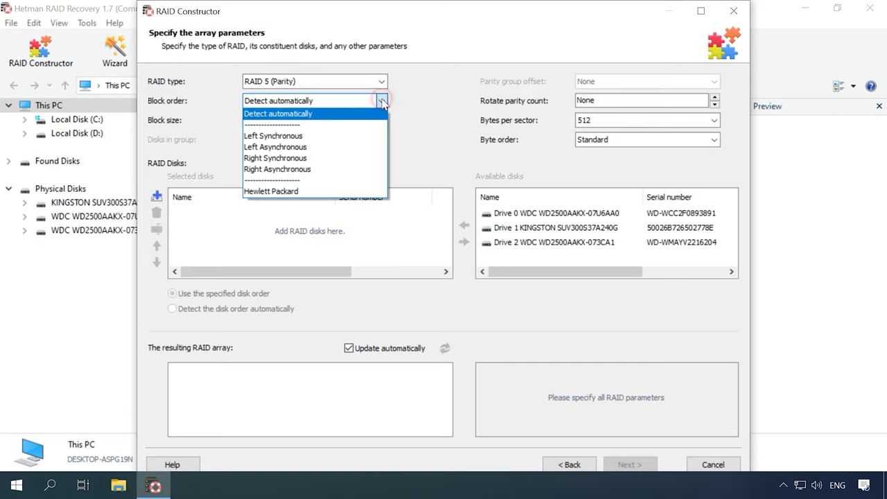
left_click(298, 138)
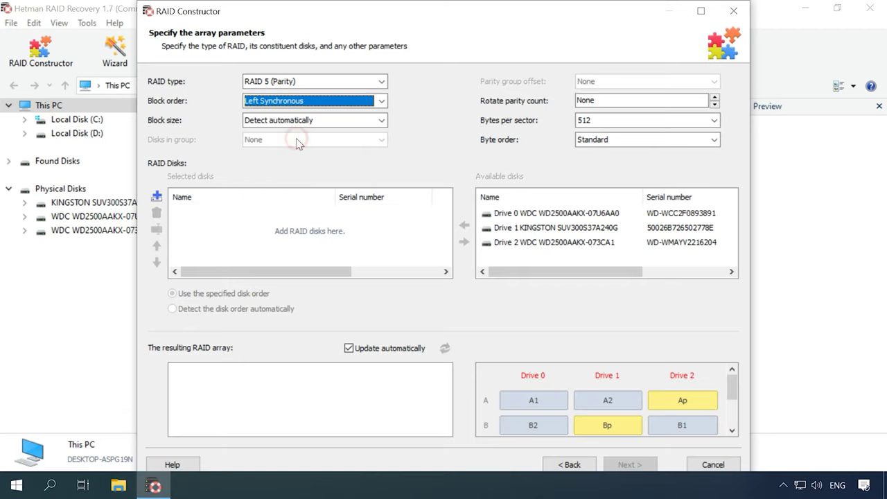
left_click(382, 120)
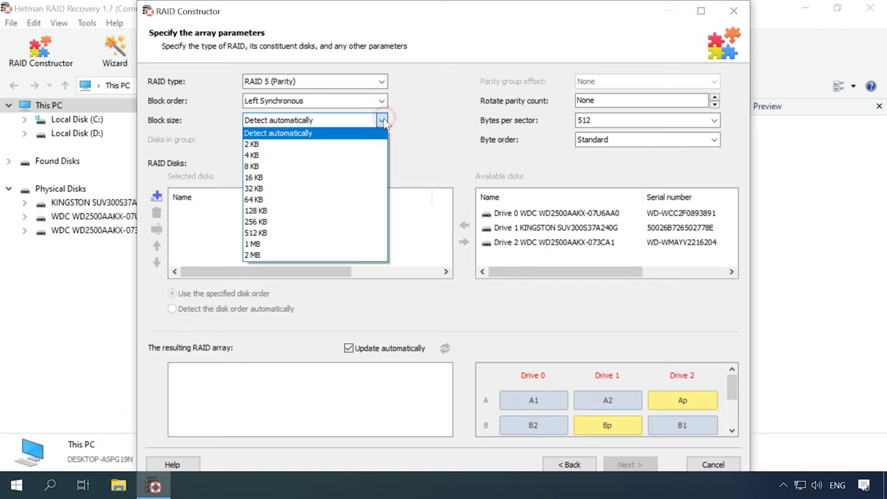
left_click(260, 200)
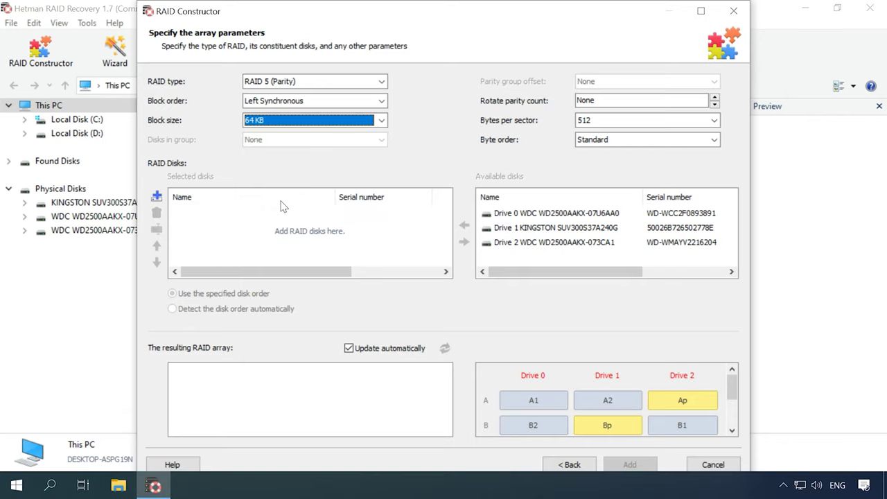
Add Drive 0 WDC WD2500AAKX-07U6AA0 and Drive 2 WDC WD2500AAKX-073CA1 to the array, placing Drive 2 first
left_click(518, 213)
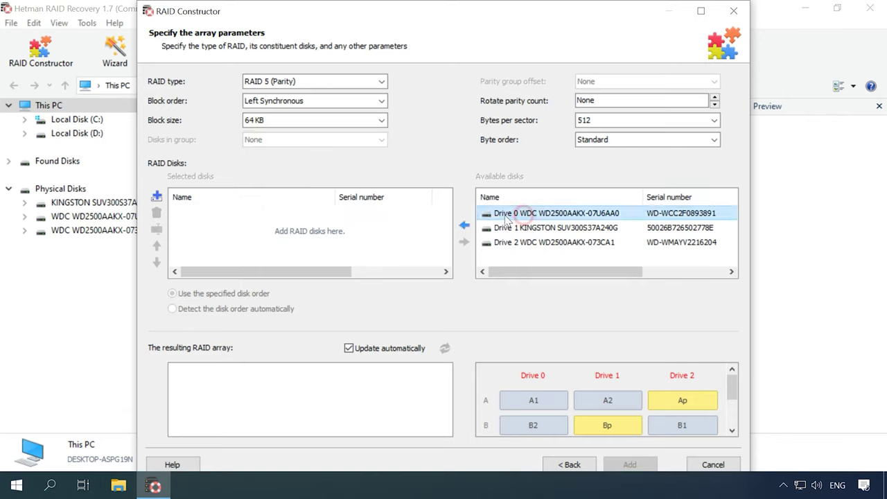
left_click(466, 226)
left_click(496, 227)
left_click(466, 226)
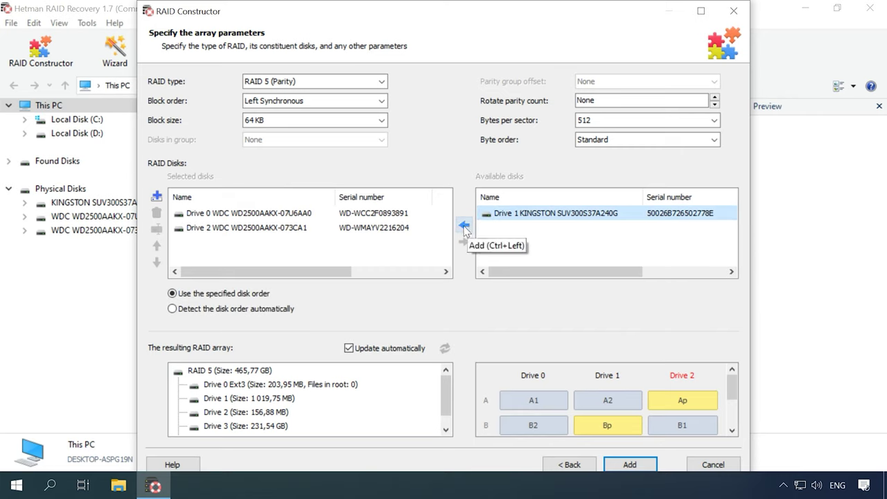
left_click(203, 229)
left_click(158, 247)
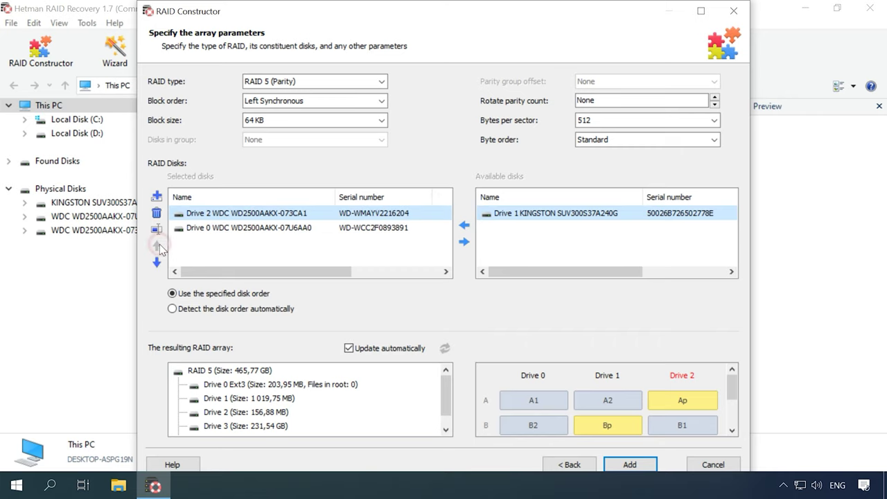
Move Drive 2 WDC WD2500AAKX-073CA1 below Drive 0 and add an empty disk as the array's third member
left_click(156, 263)
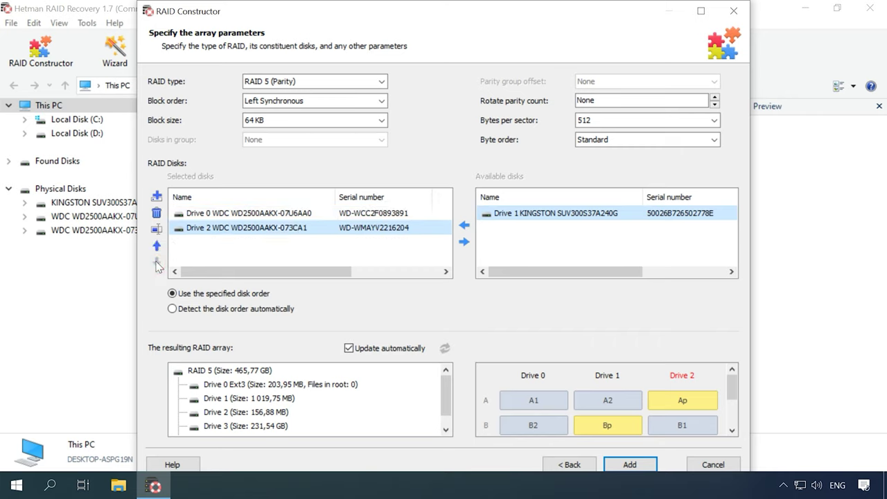
left_click(157, 197)
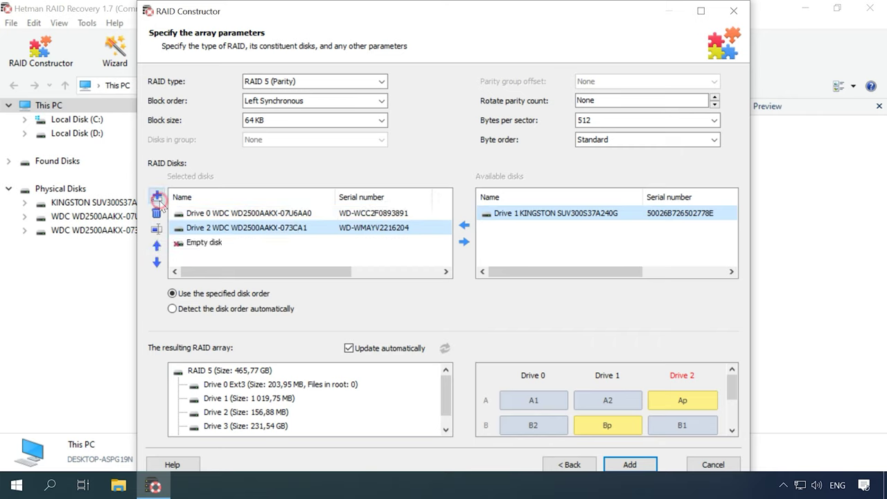
left_click(206, 246)
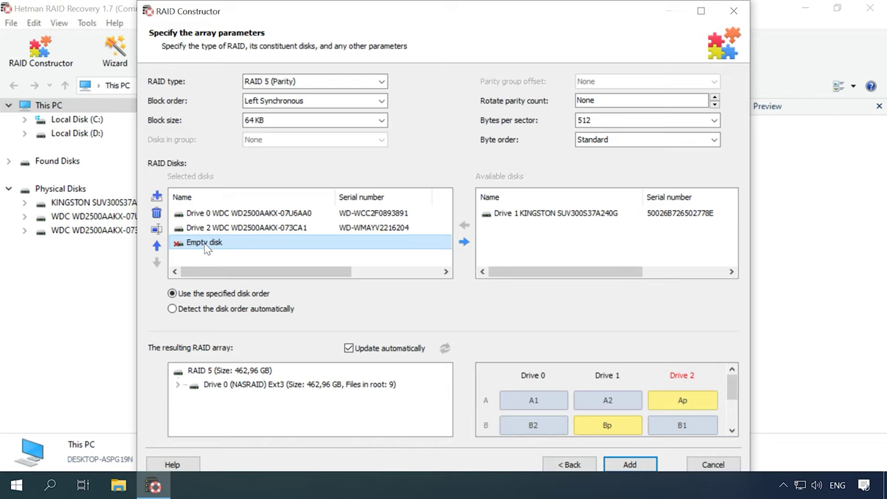
Check the folders of the NASRAID Ext3 partition in the resulting array's preview and add the array
left_click(179, 385)
scroll(249, 405, "down", 2)
scroll(255, 405, "up", 1)
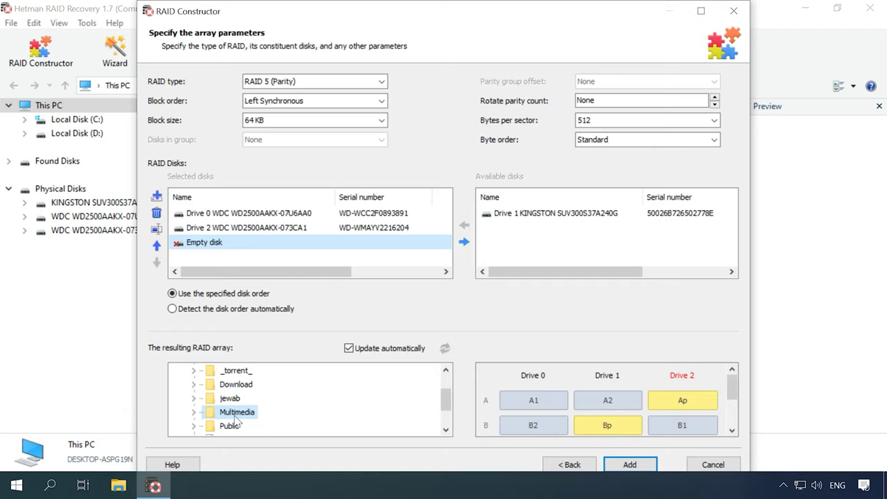
left_click(631, 469)
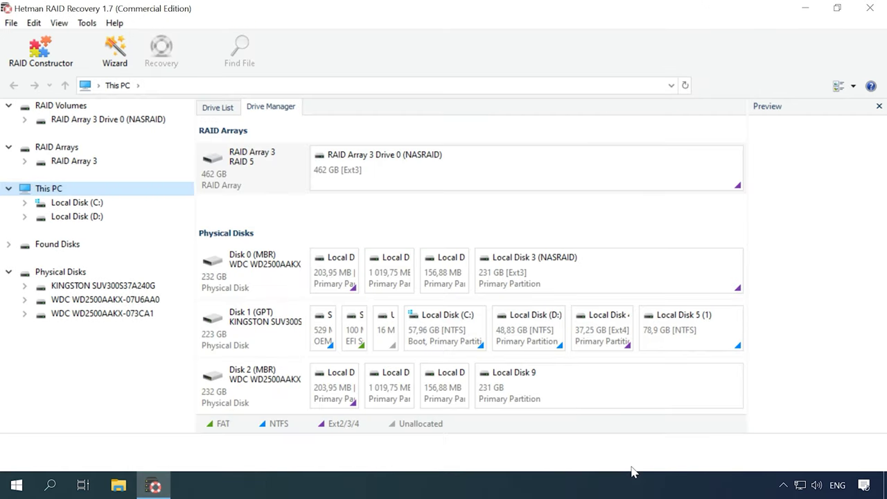
Run a fast scan of the RAID array's NASRAID volume and open its Multimedia folder
left_click(436, 169)
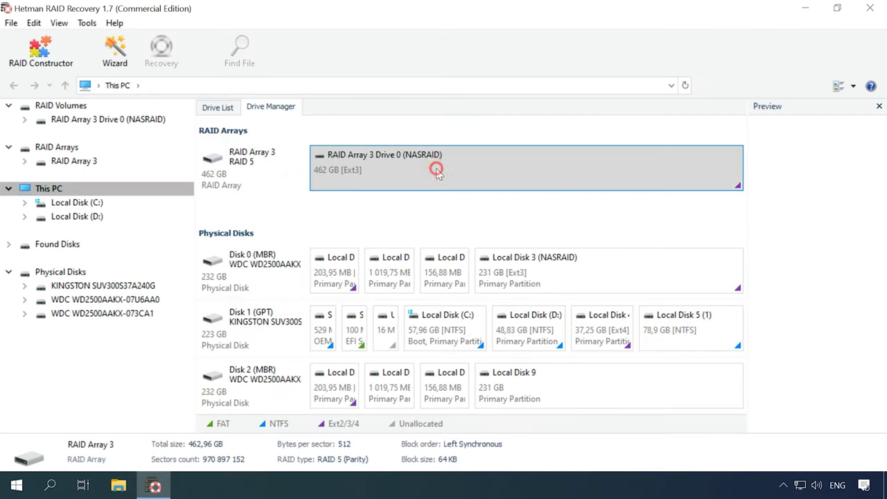
right_click(436, 168)
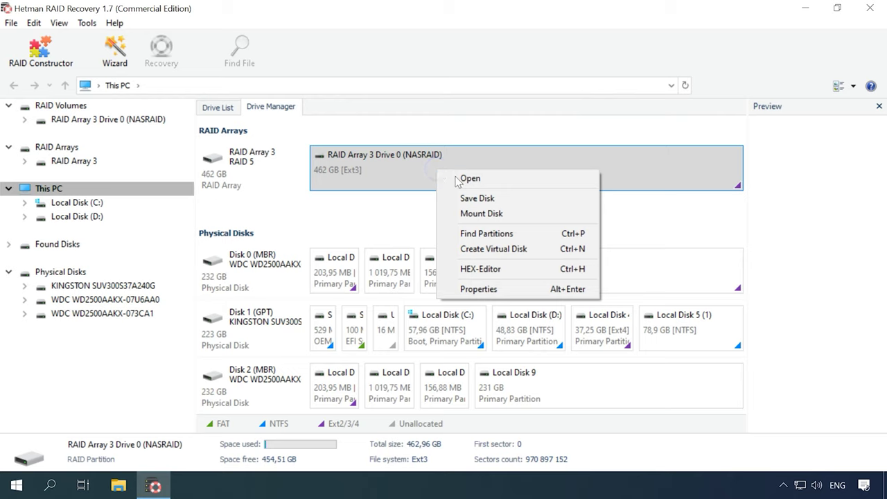
left_click(469, 178)
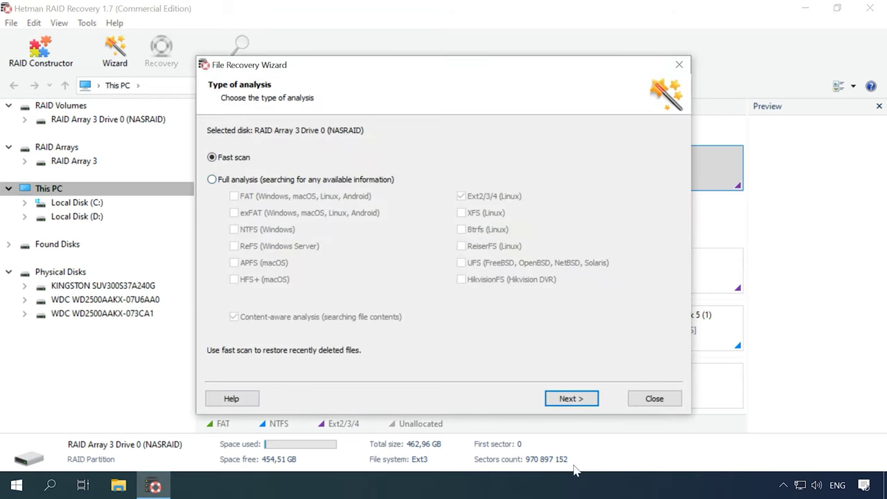
left_click(572, 398)
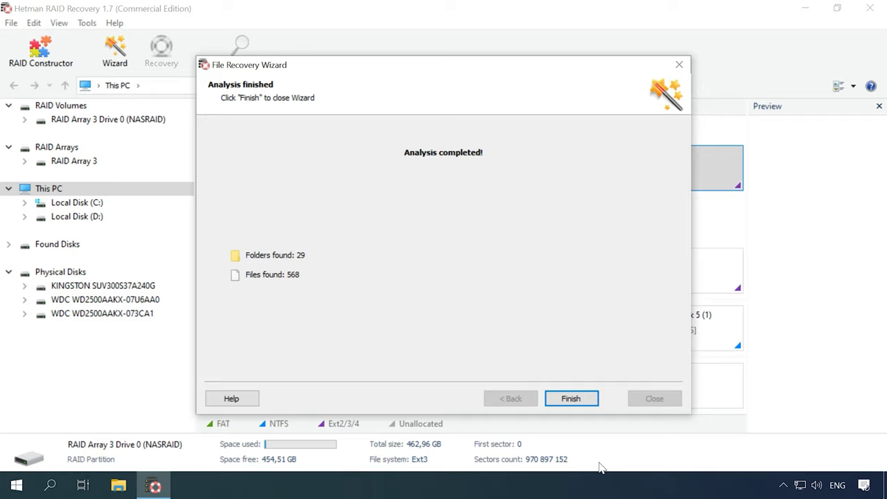
left_click(570, 401)
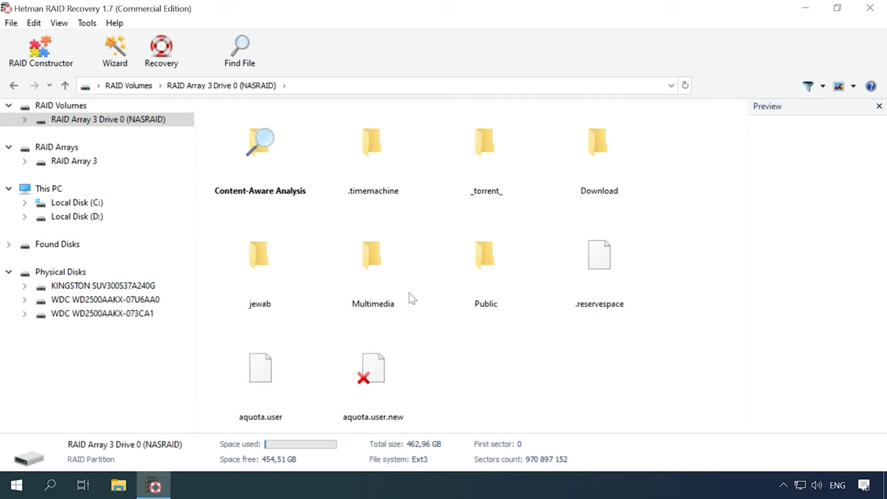
double_click(372, 274)
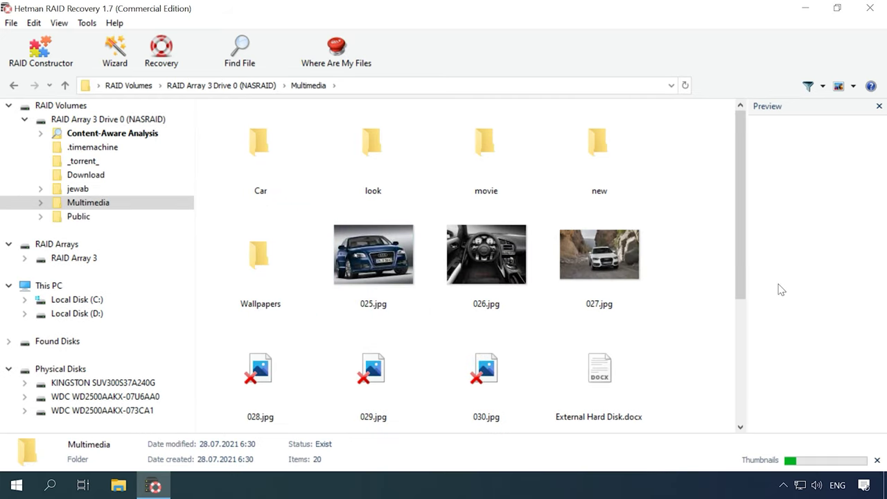